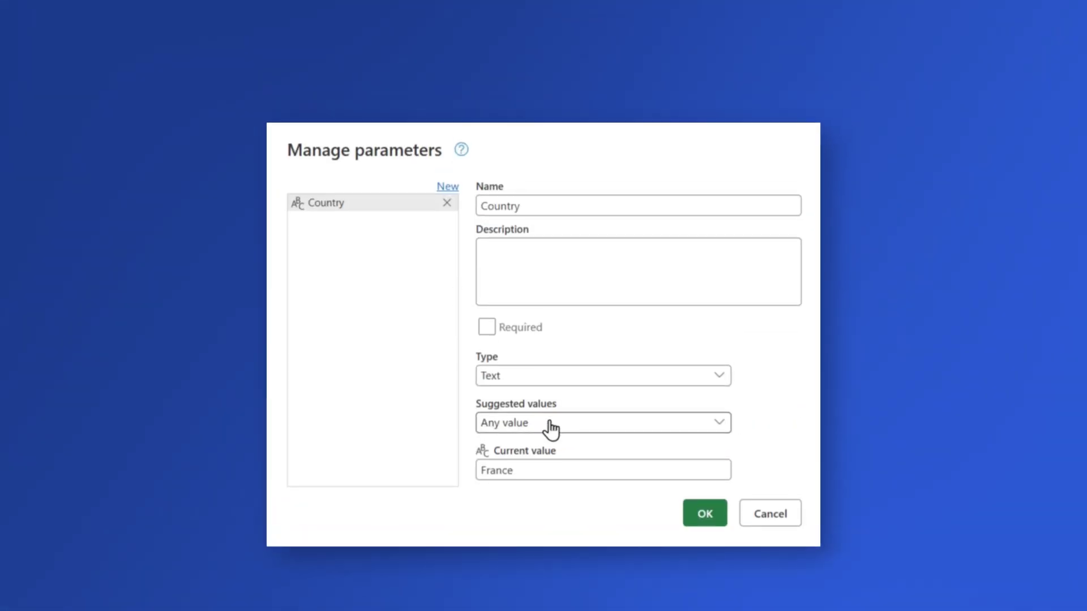
Step: Make Country a List parameter with a 'United State' entry, then tick France and Germany
click(517, 347)
click(516, 328)
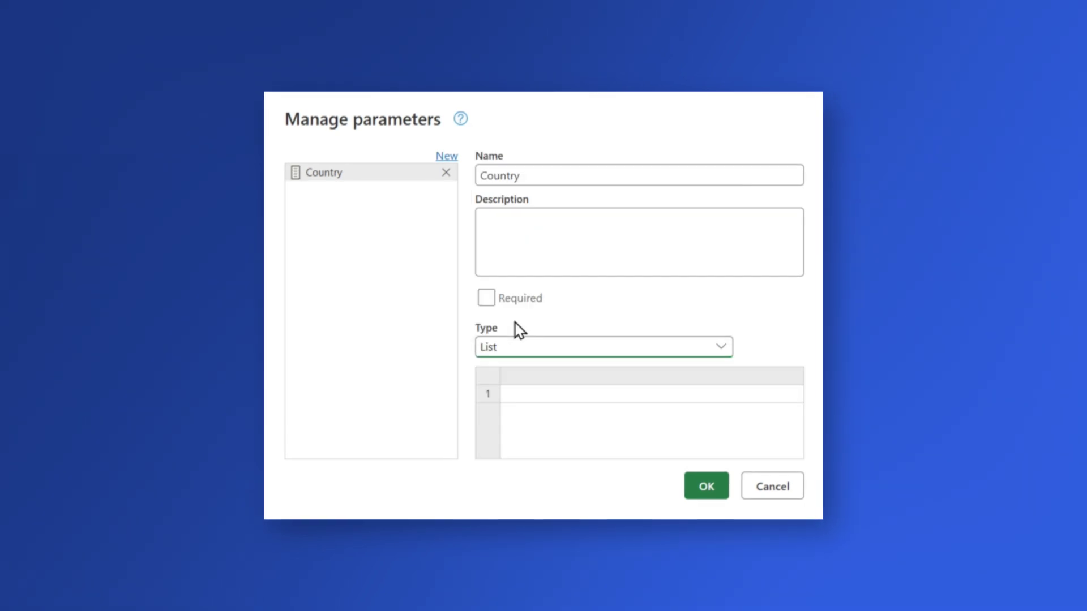
click(566, 413)
text(United State)
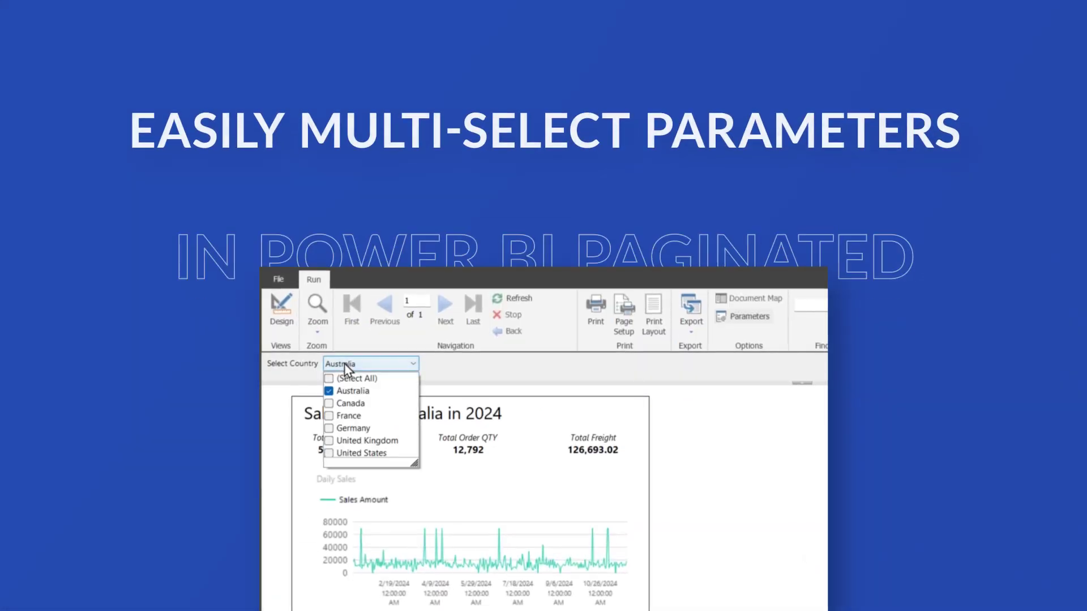
click(356, 414)
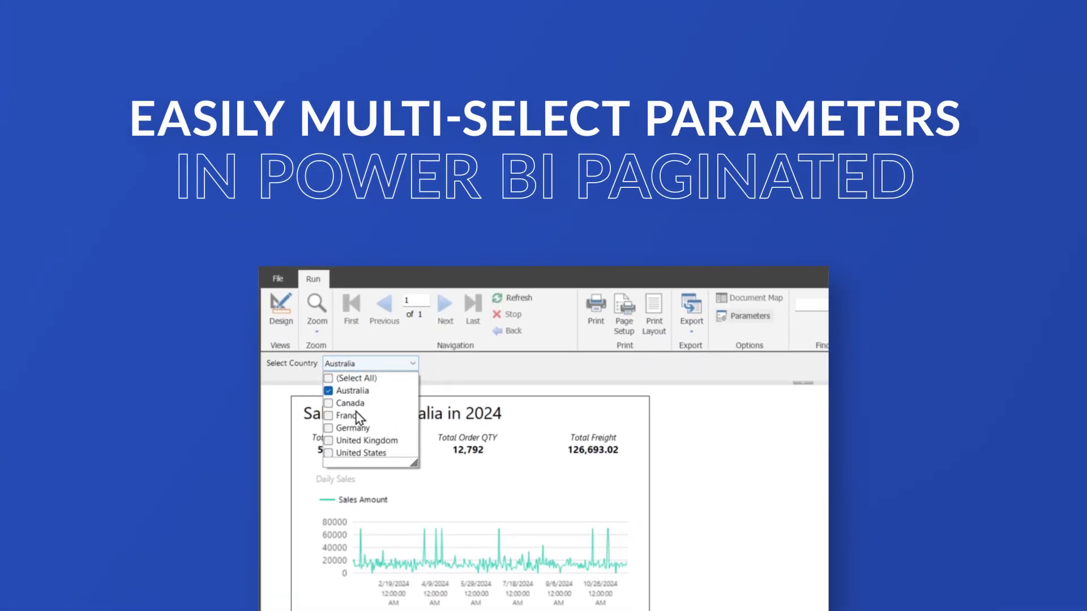
click(352, 428)
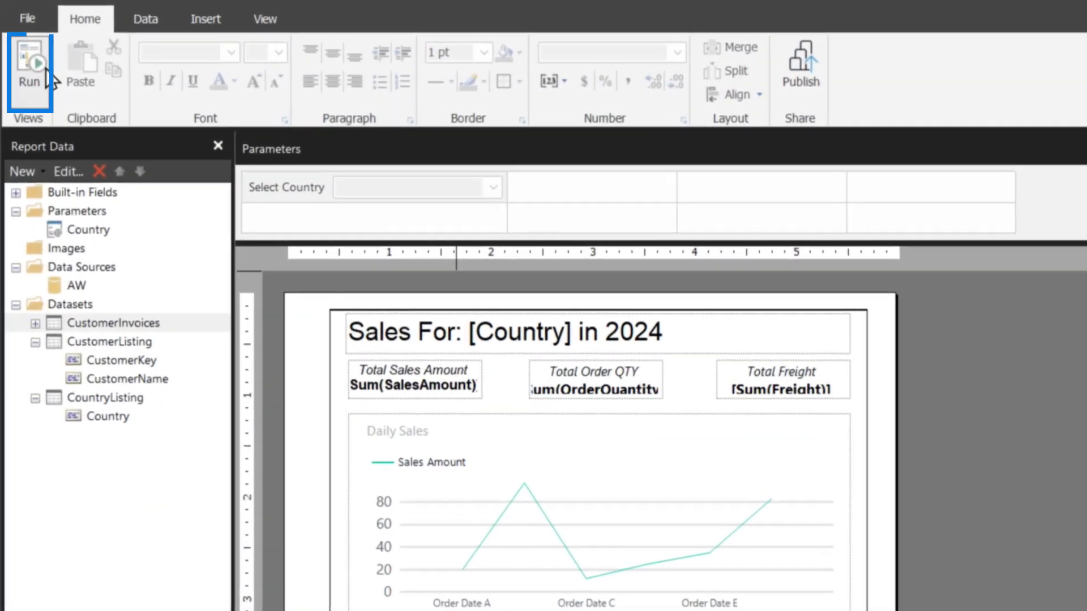
Step: Preview the report for Canada, then France (1,964,185.65 total sales), and return to design
click(20, 65)
click(130, 151)
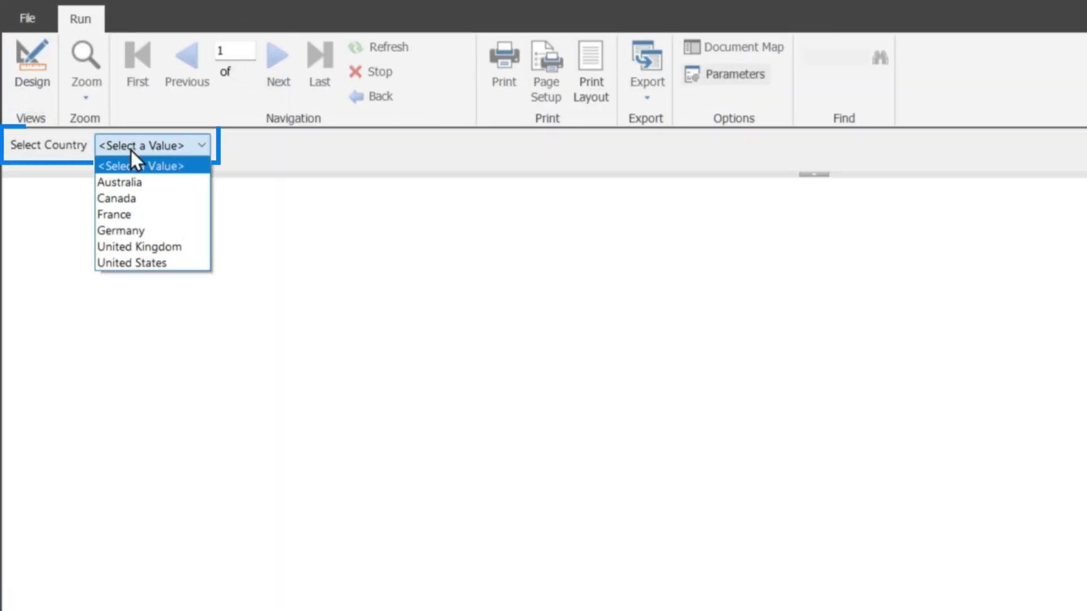
click(134, 196)
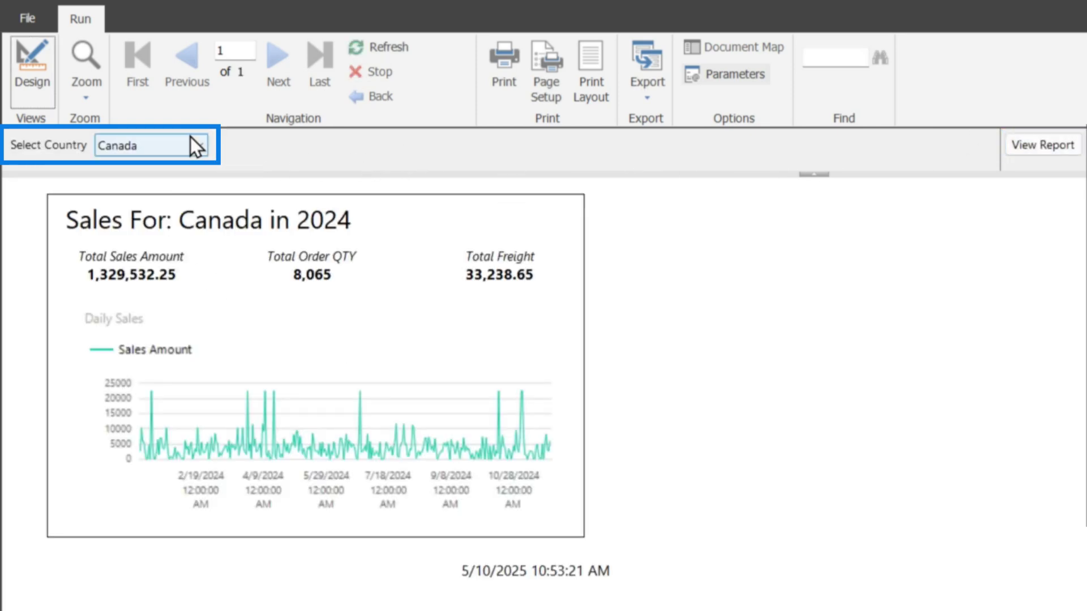
click(190, 142)
click(125, 197)
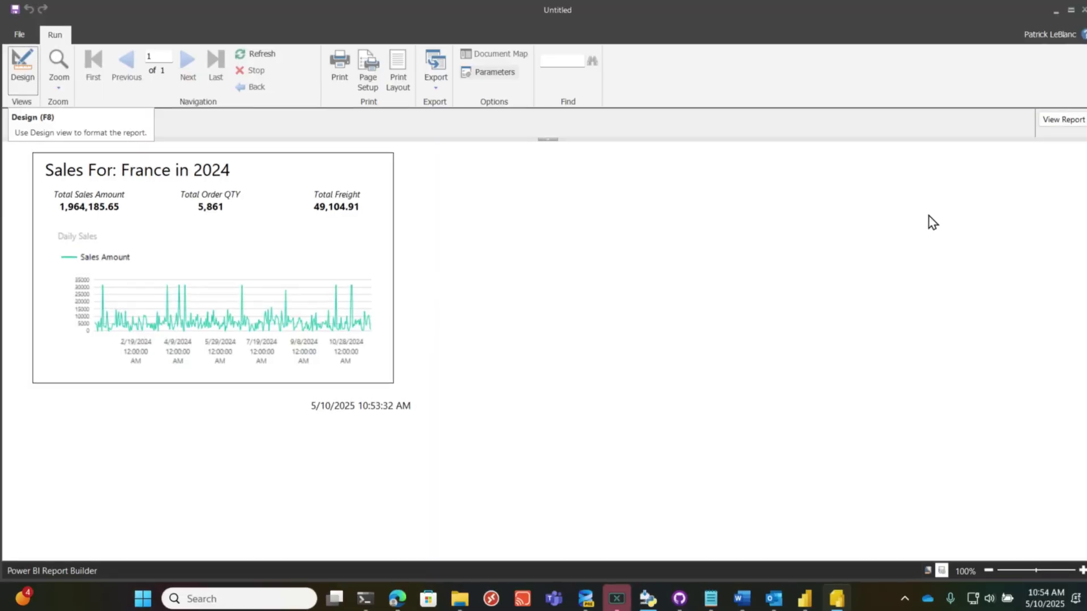
click(22, 74)
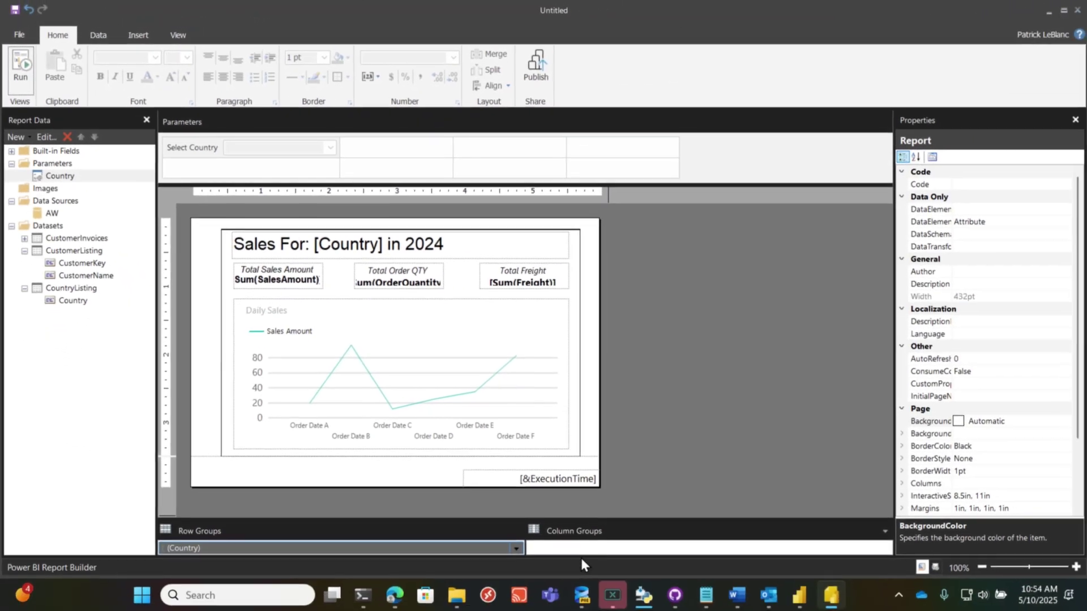
click(584, 588)
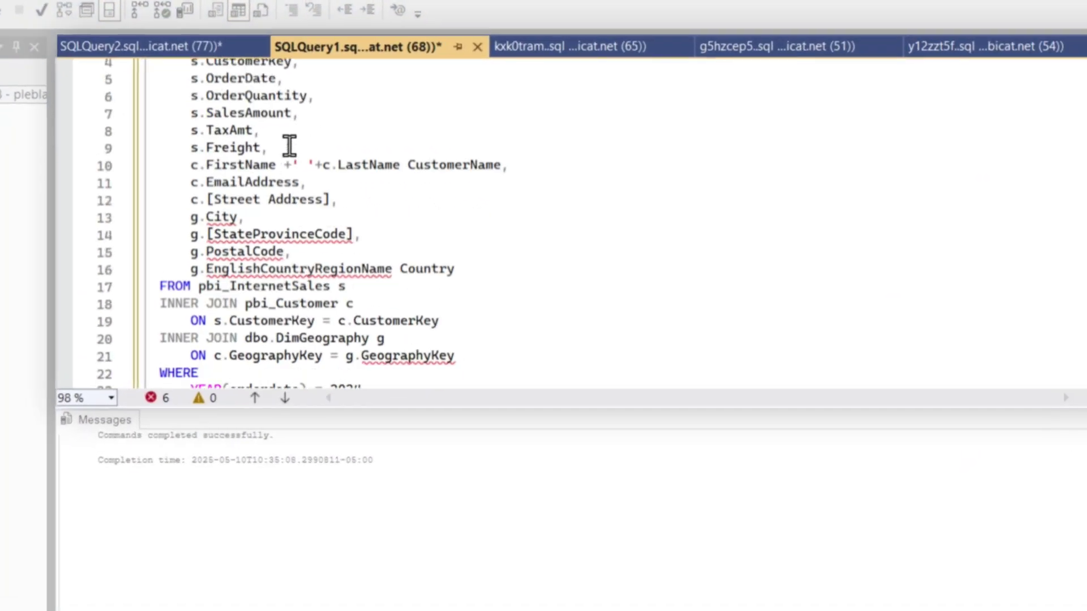
scroll(282, 215, up, 3)
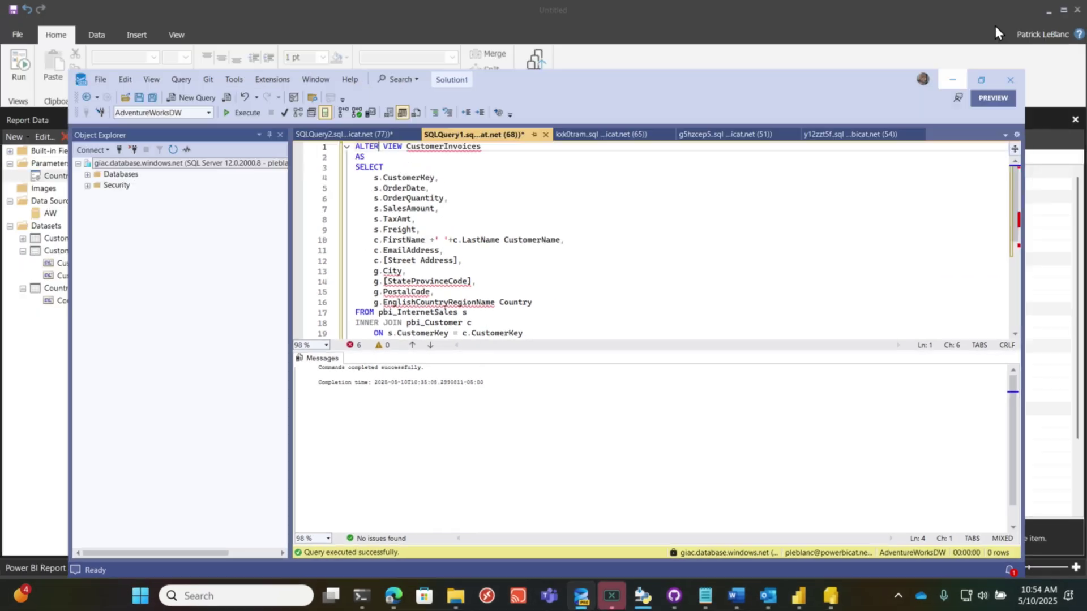
click(995, 27)
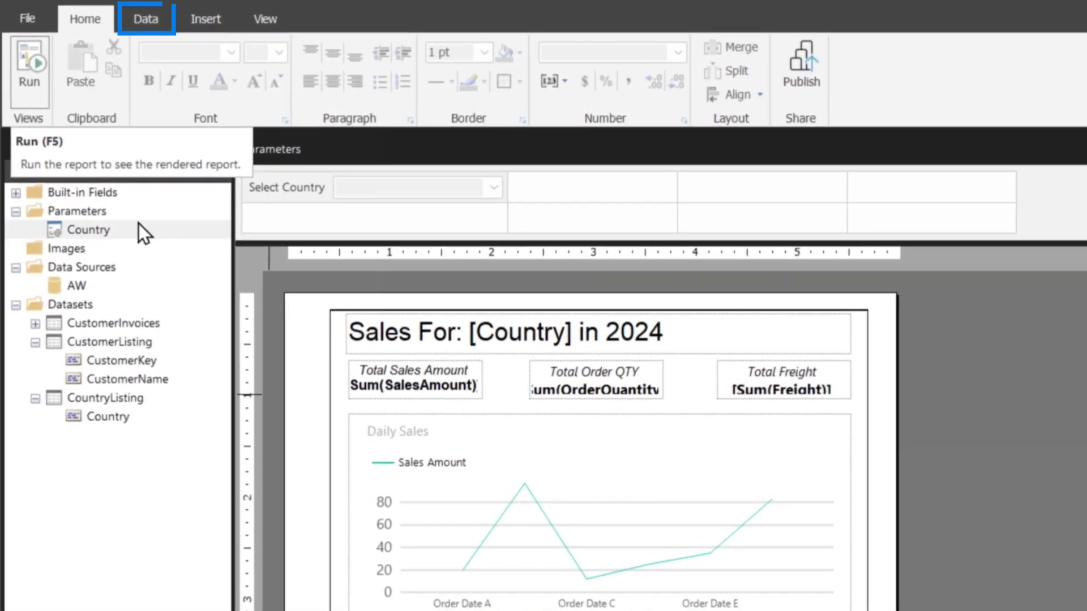
Step: From the Data tab, expand CustomerInvoices and open its query in the Get data editor
click(159, 27)
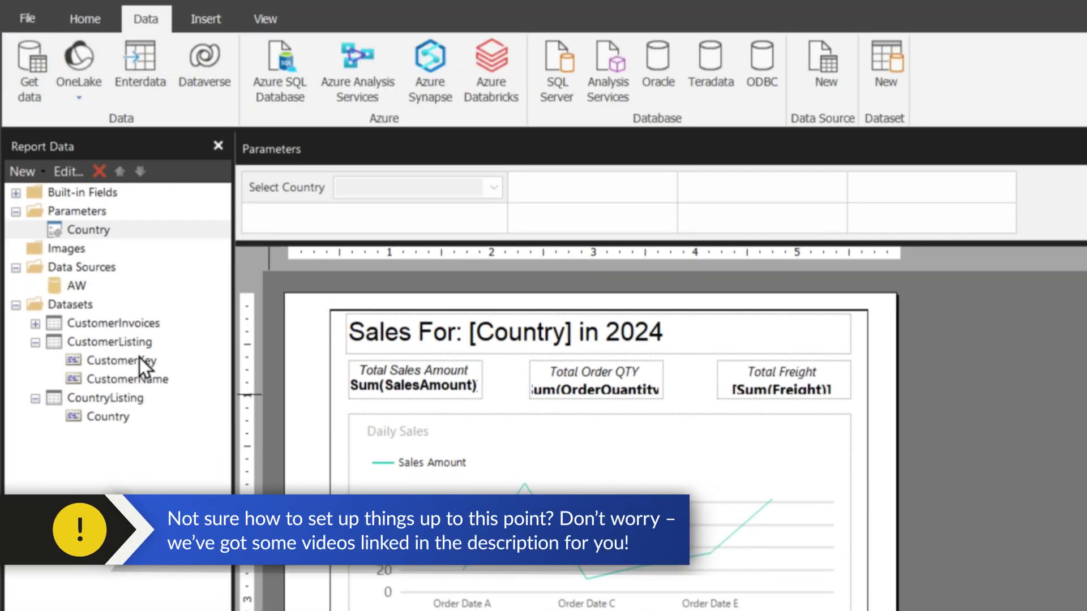
click(35, 324)
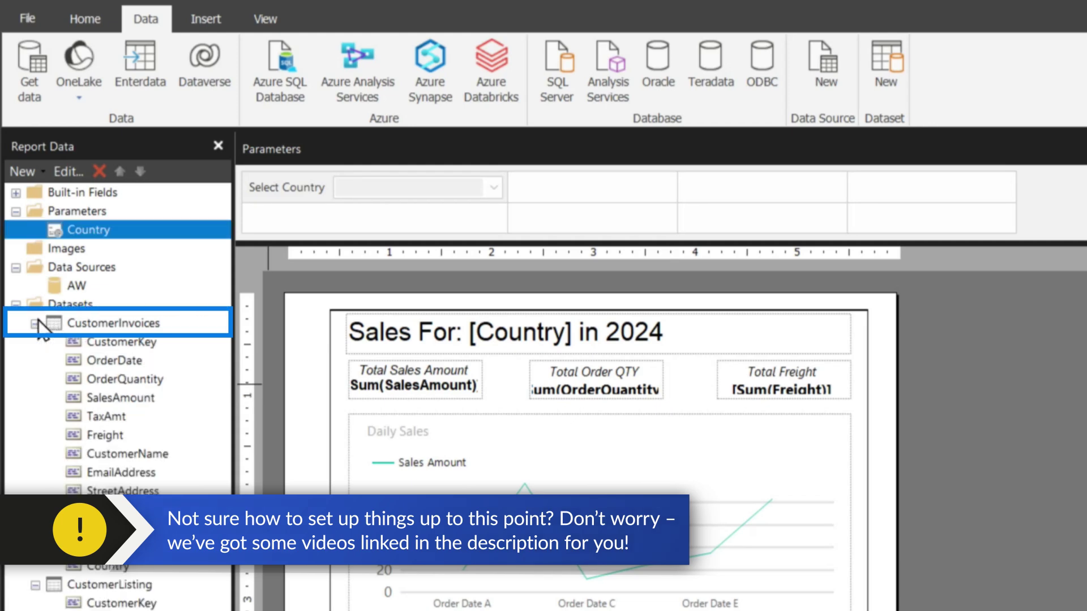
double_click(79, 322)
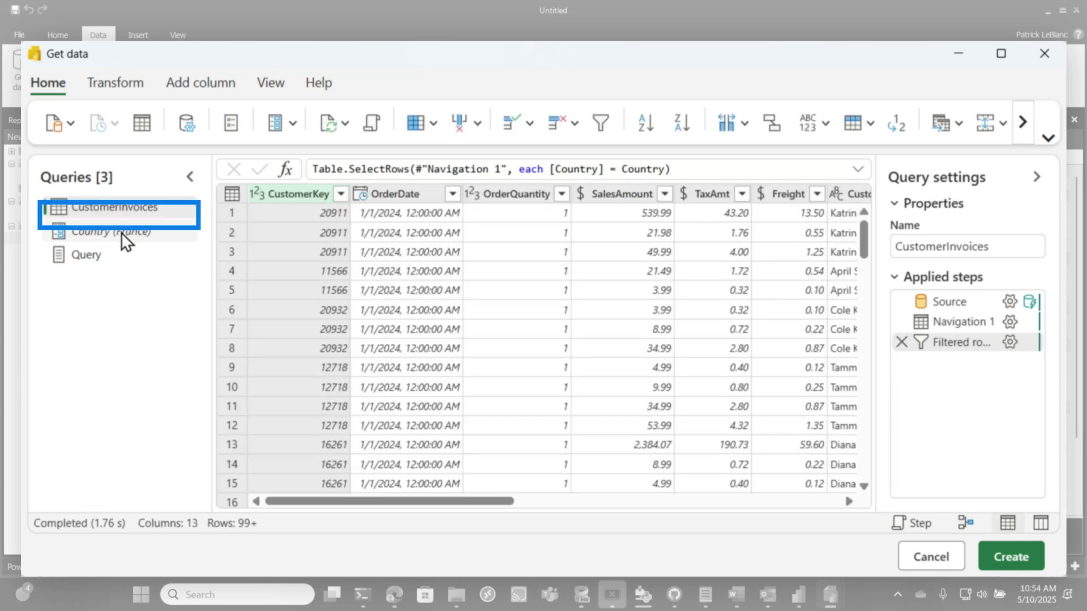
Step: Keep the Filtered rows condition as Country equals the Country parameter, then close the editor
click(121, 232)
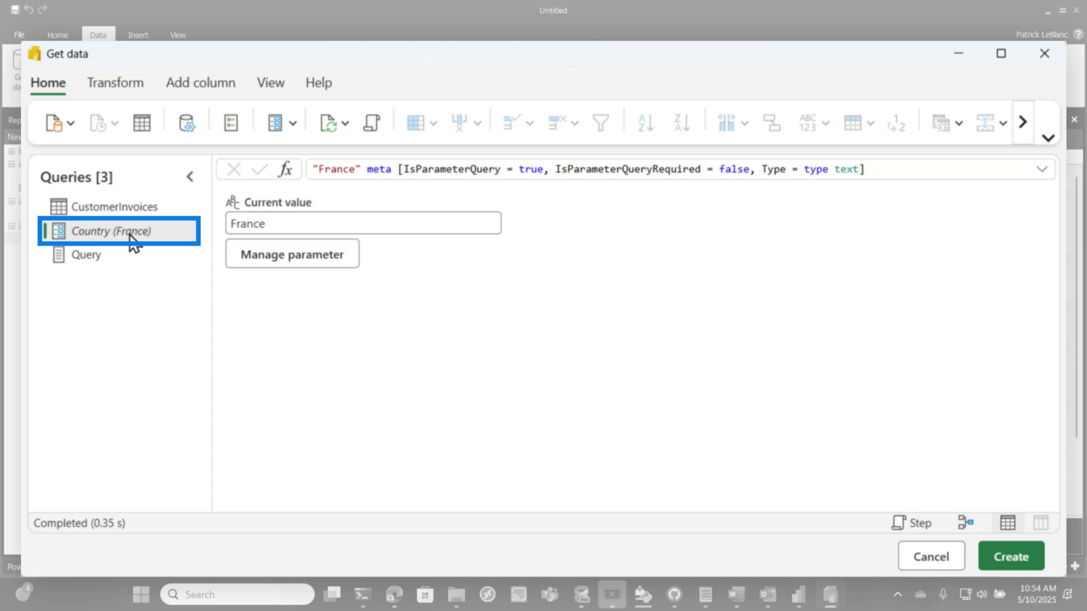
click(130, 208)
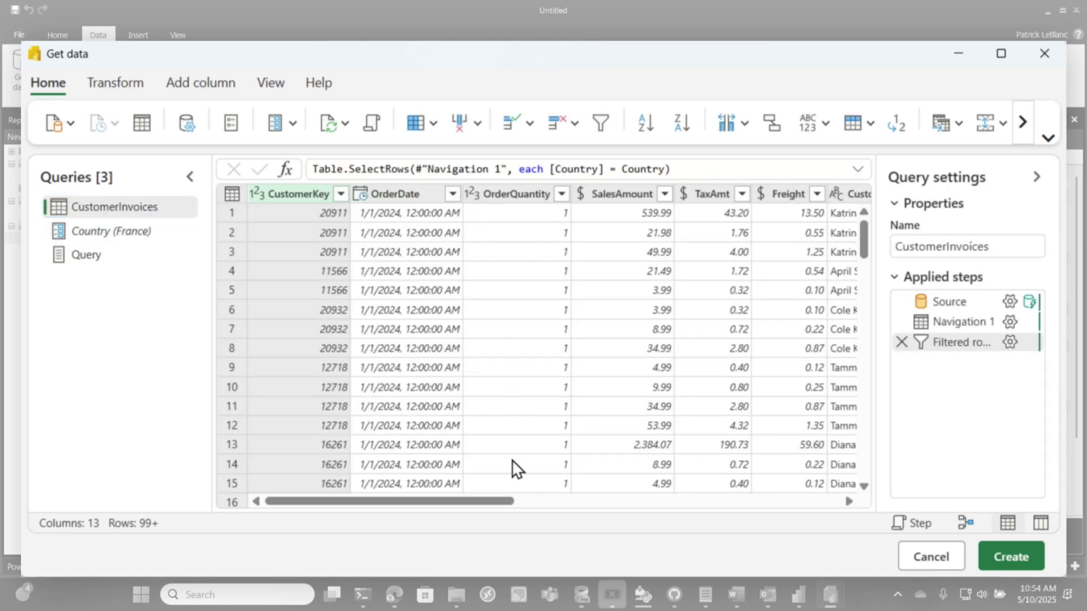
drag(484, 502, 854, 502)
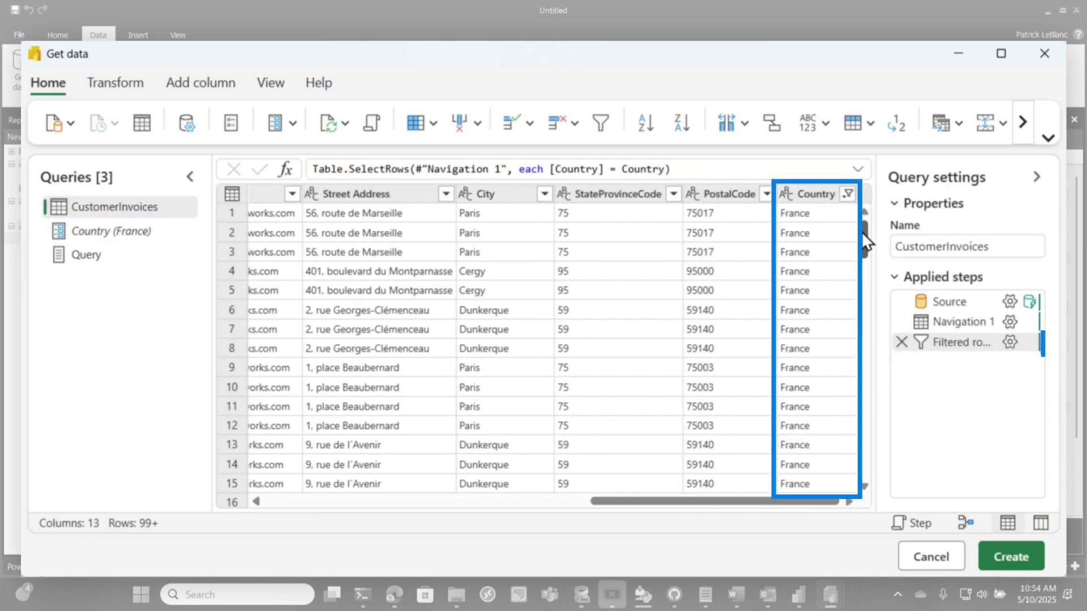
click(1008, 345)
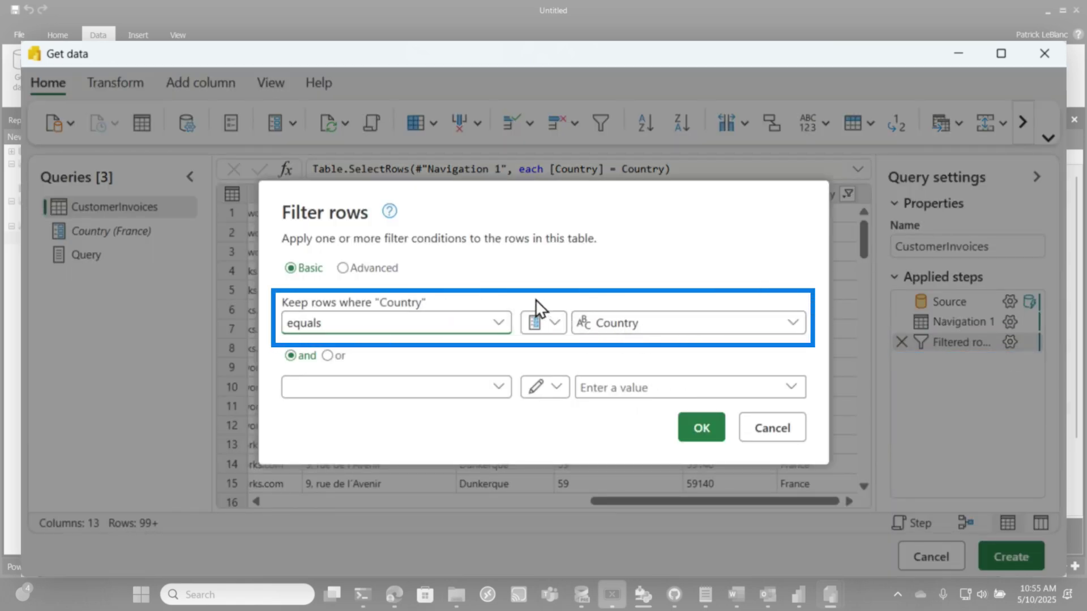
click(545, 328)
click(661, 340)
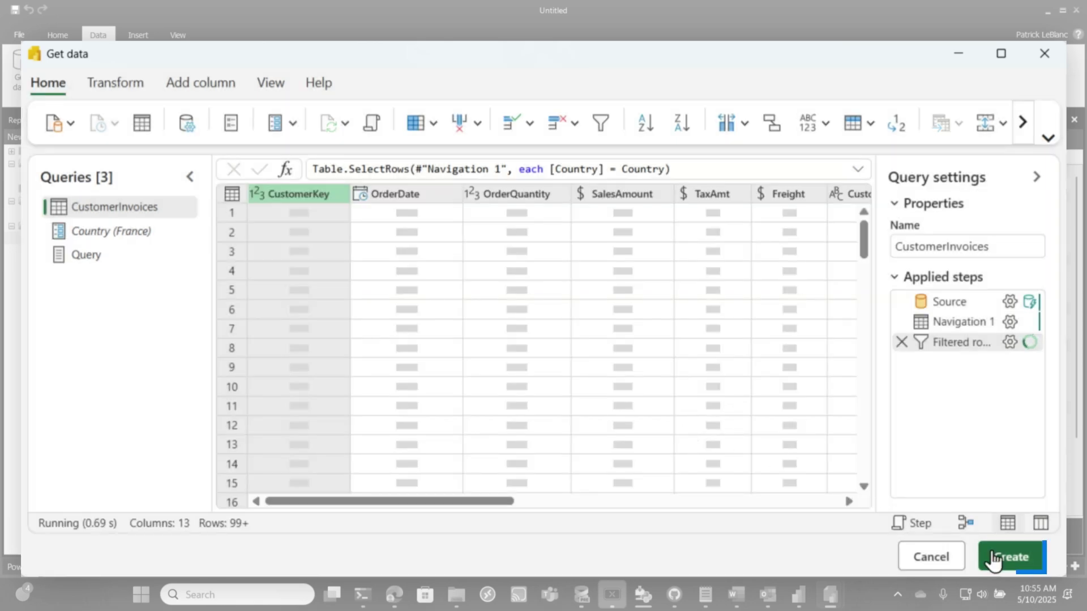
click(993, 559)
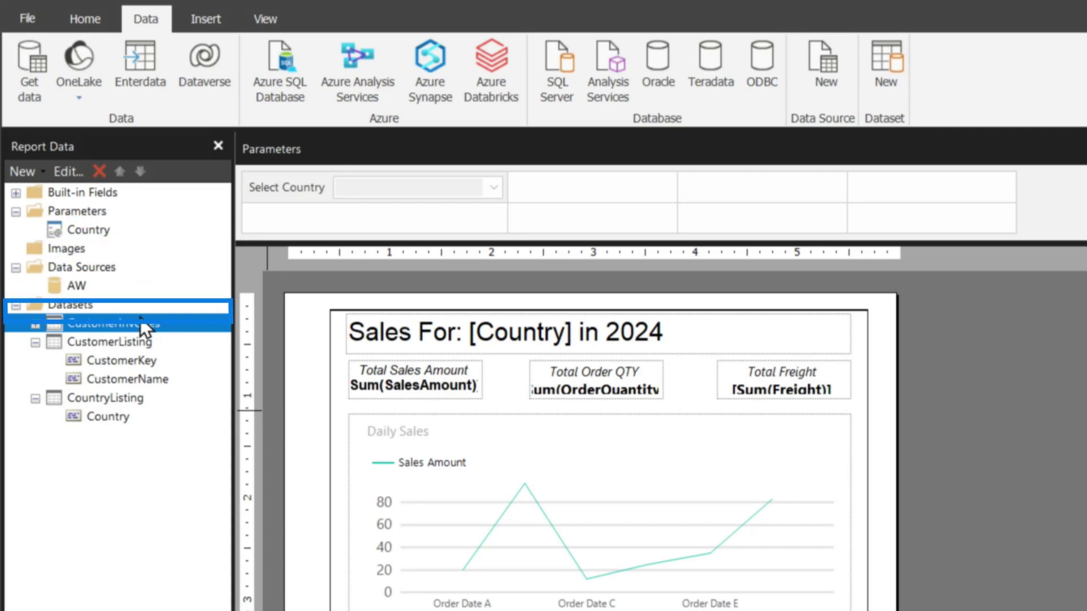
double_click(137, 325)
right_click(137, 325)
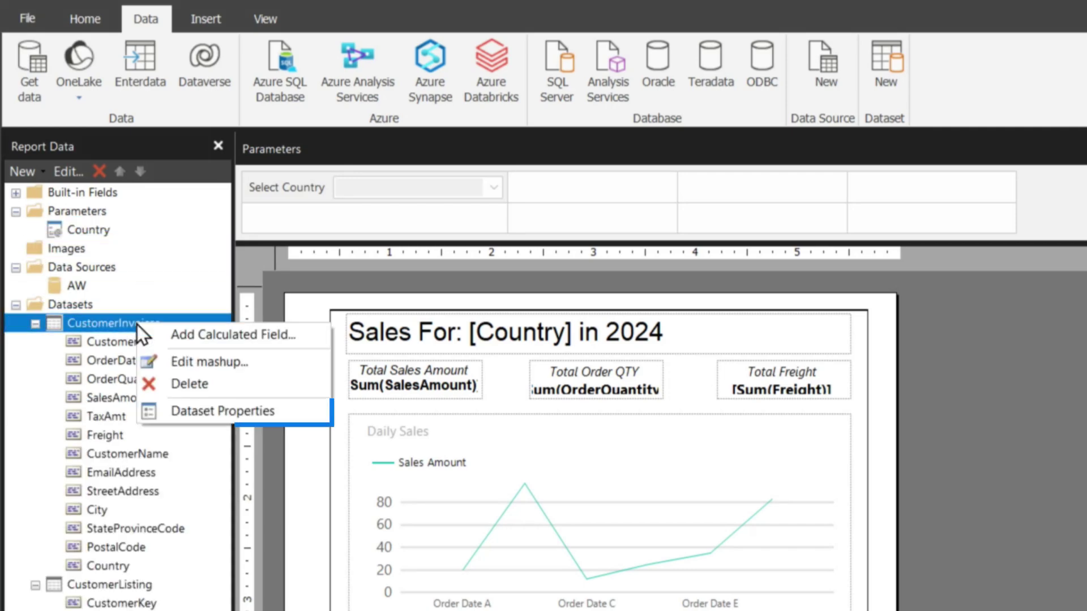
click(220, 413)
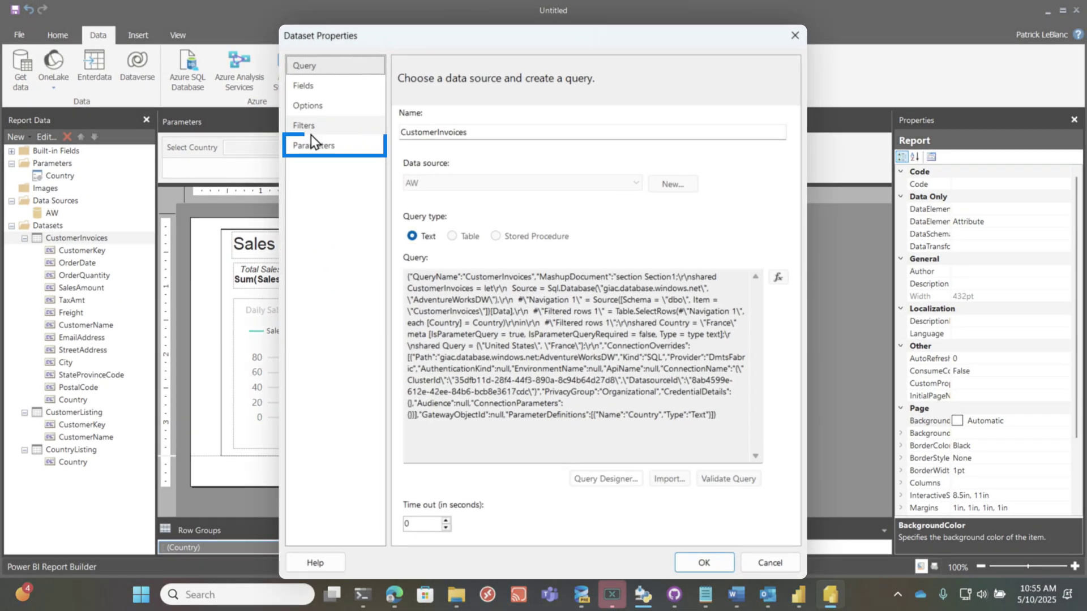
click(442, 168)
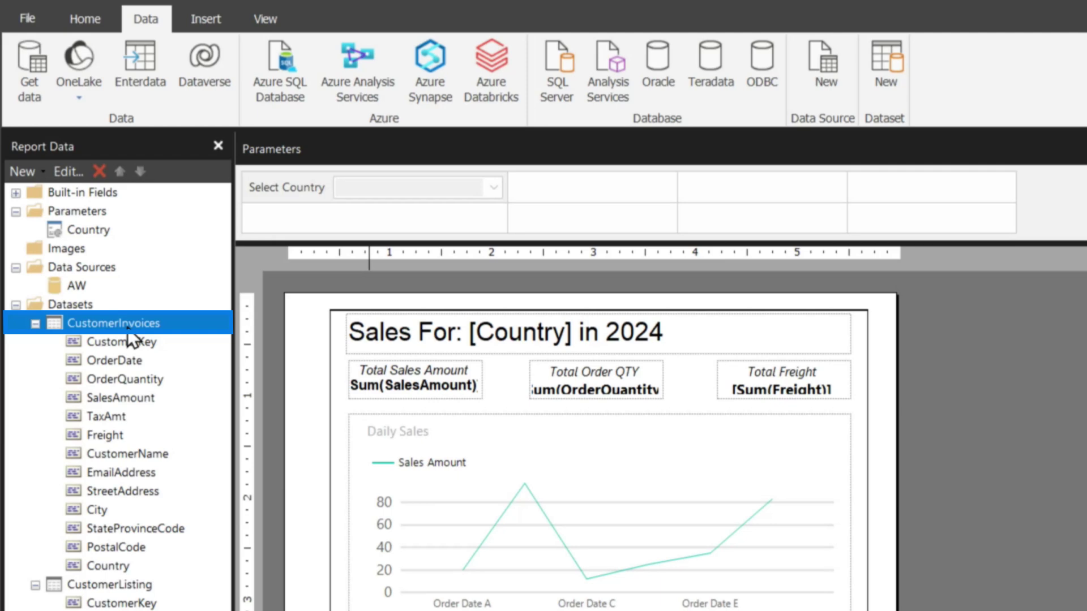
double_click(127, 326)
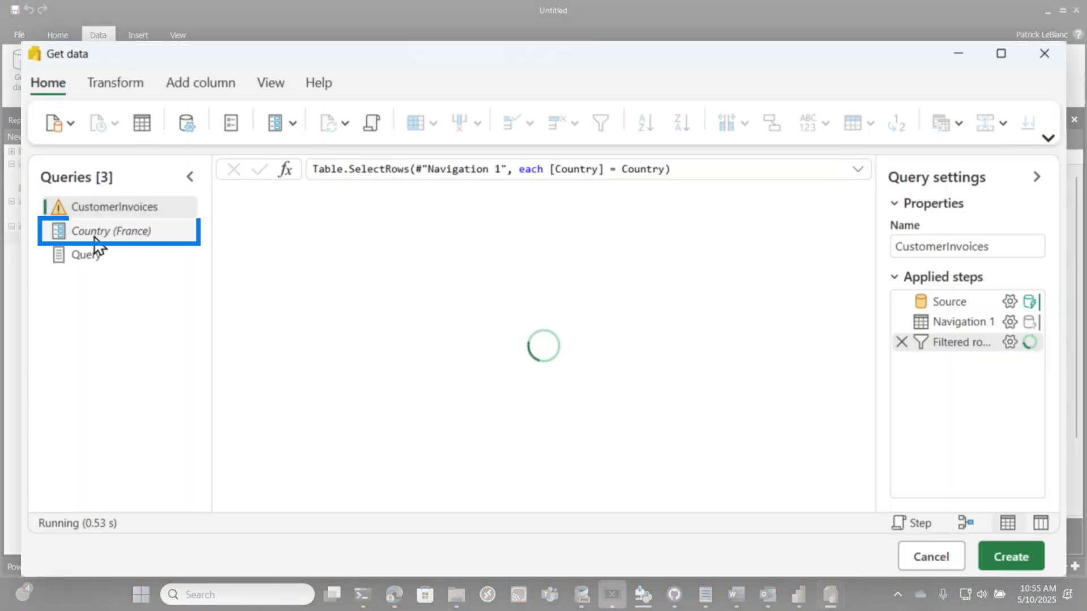
Step: Set the Country parameter's type to List with entries France and United States
click(94, 237)
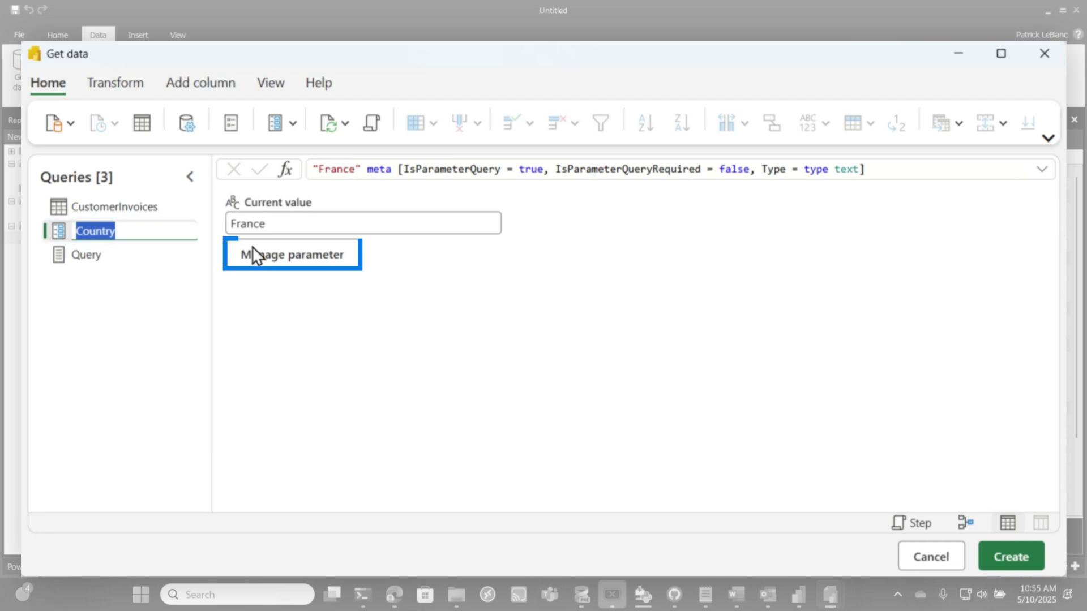
click(264, 256)
click(266, 253)
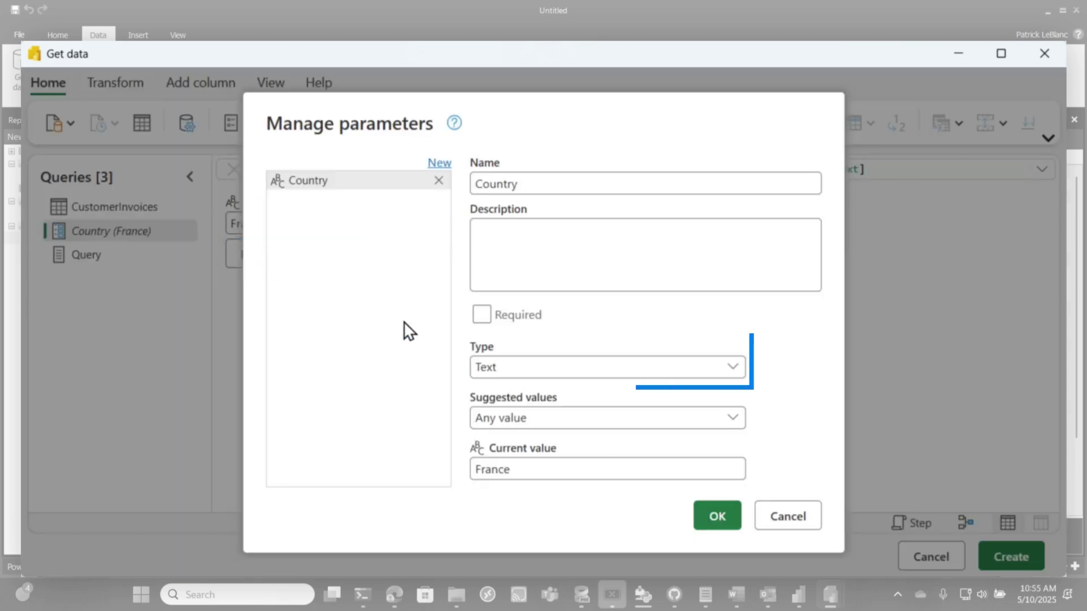
click(516, 368)
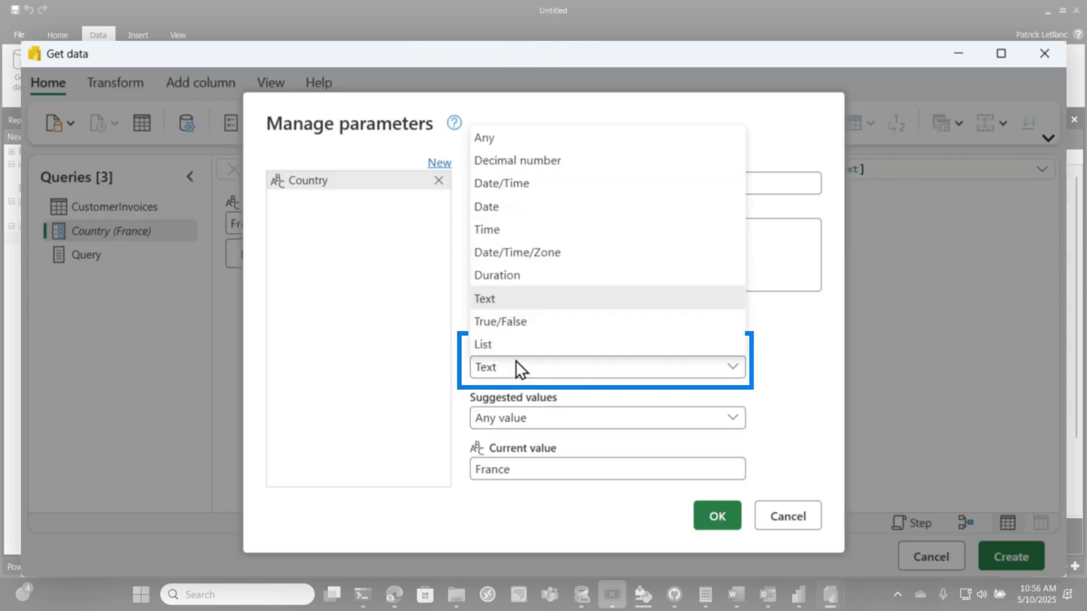
click(512, 345)
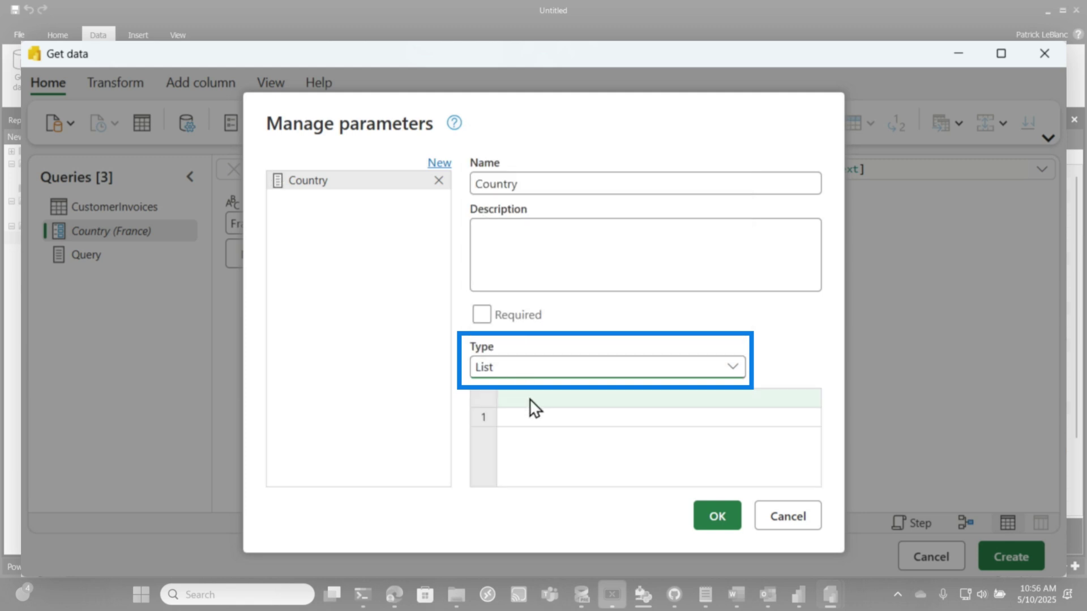
click(529, 419)
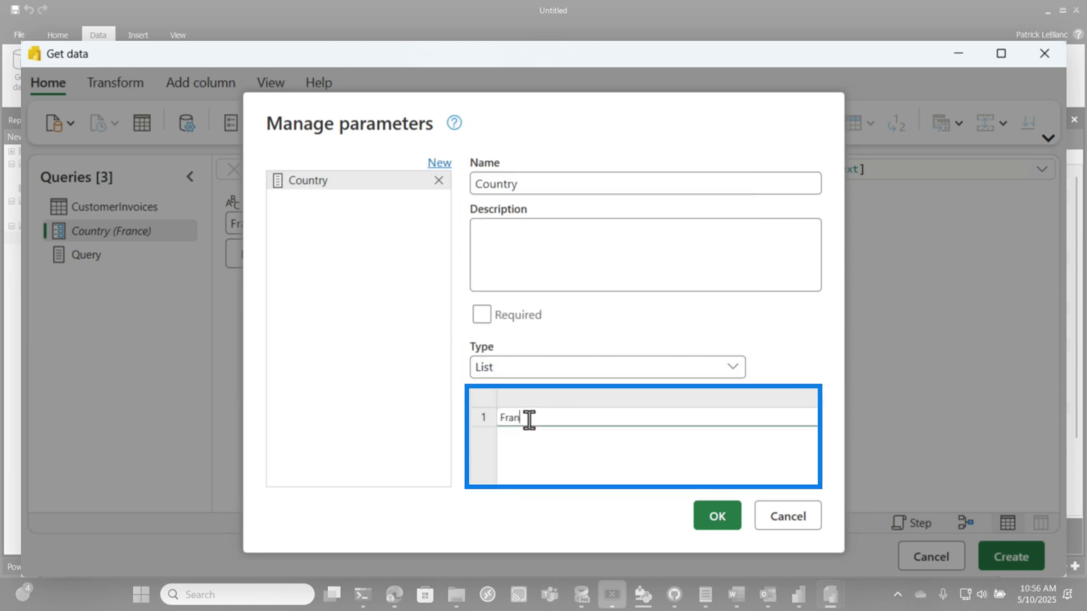
text(France)
key(Return)
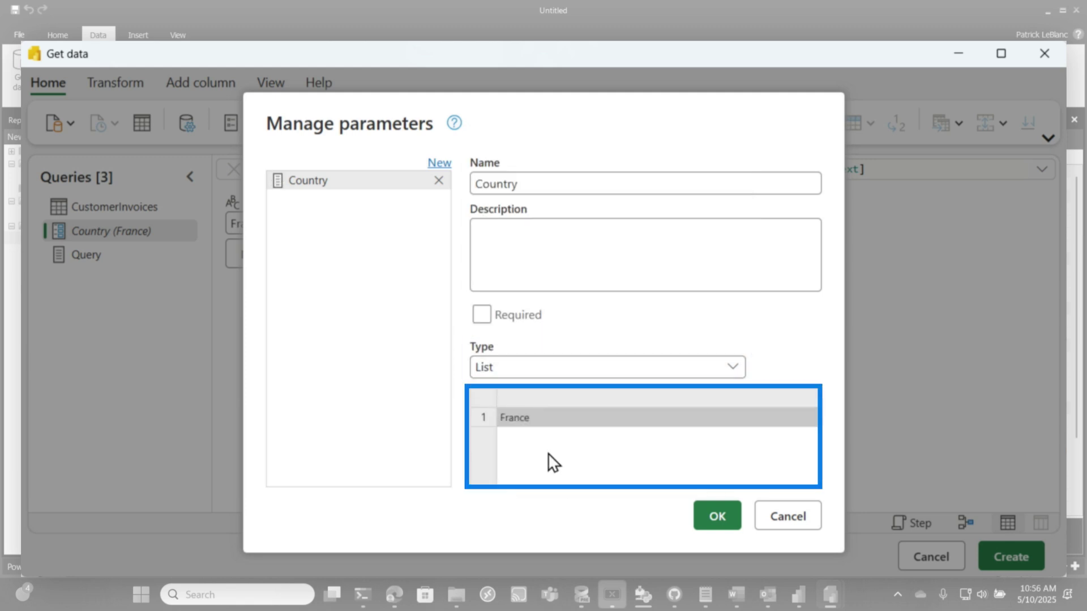
click(566, 437)
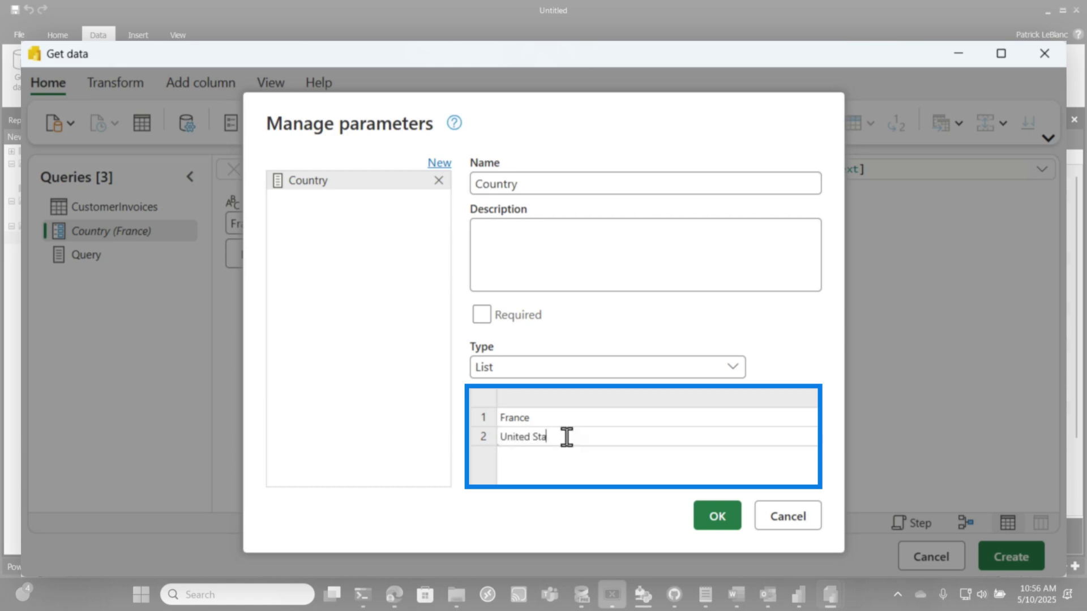
click(718, 518)
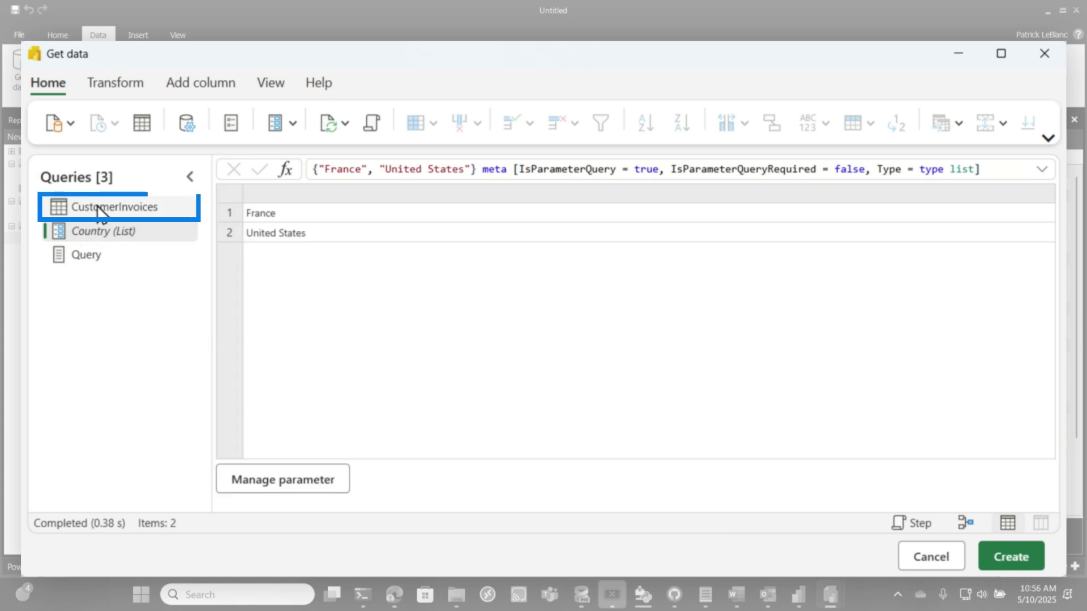
Step: Change the CustomerInvoices Filtered rows operator from equals to in against the Country list
click(99, 210)
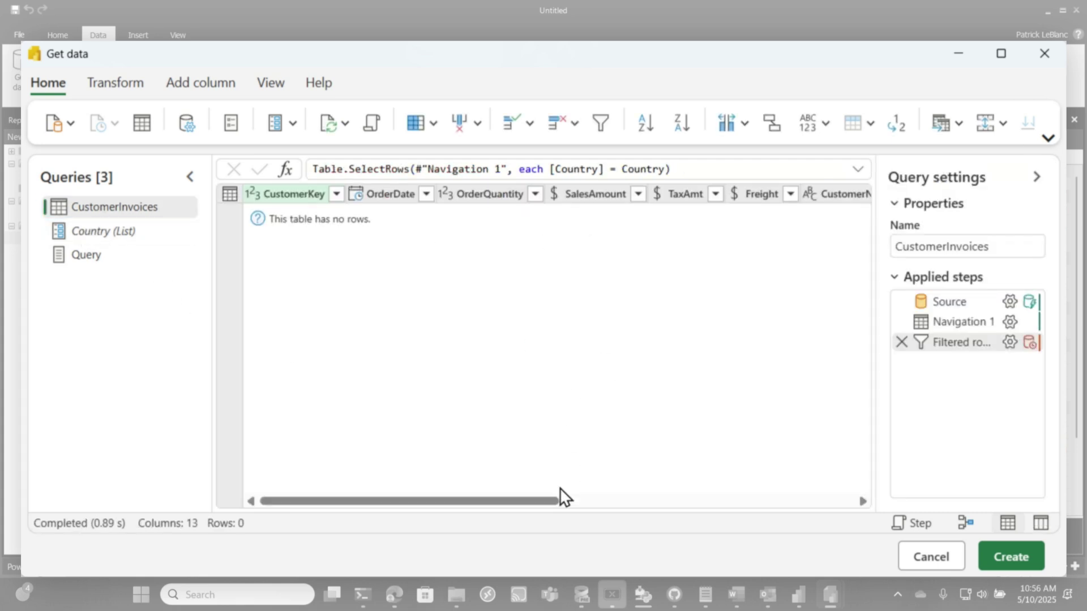
drag(540, 503, 883, 517)
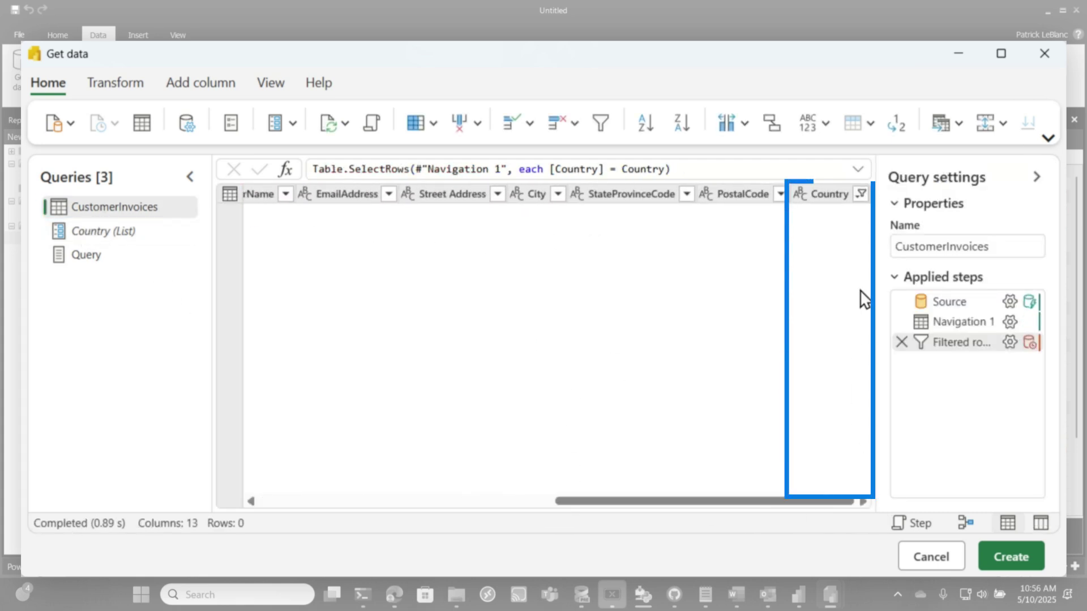
click(1011, 343)
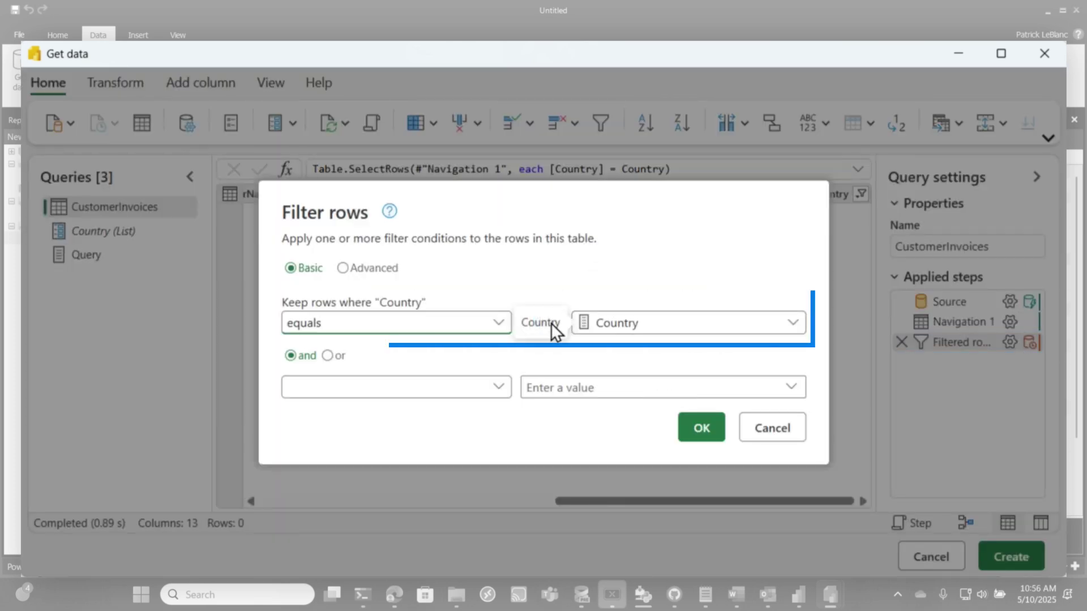
click(504, 326)
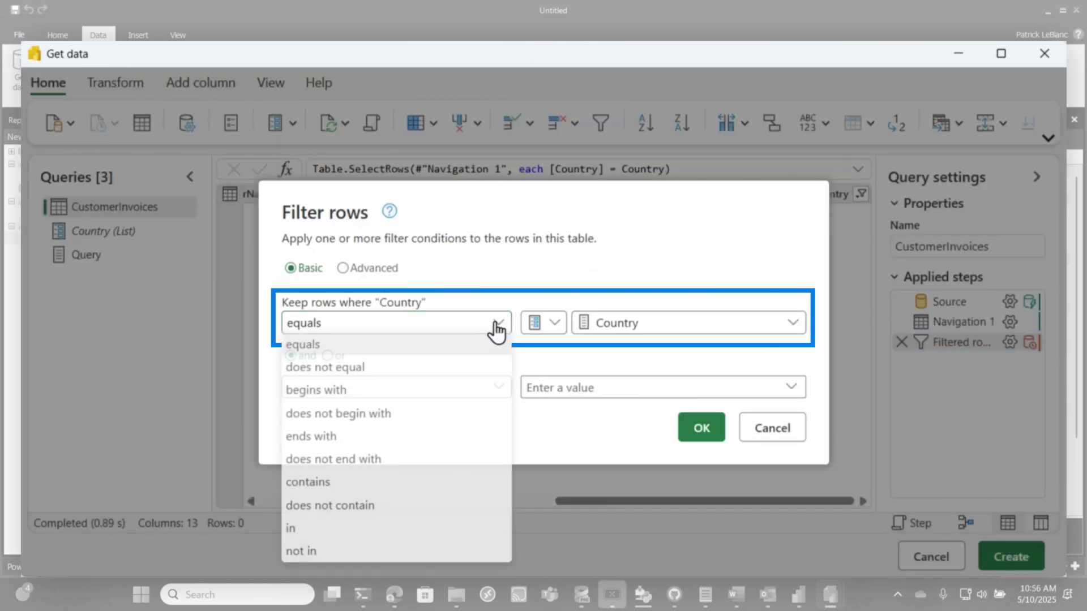
click(329, 535)
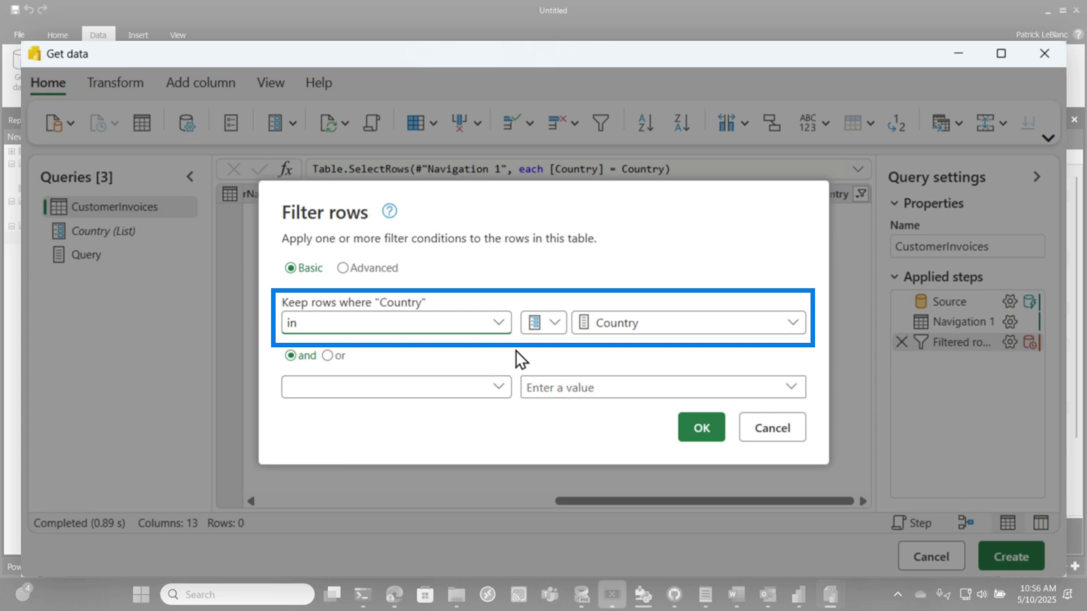
click(709, 435)
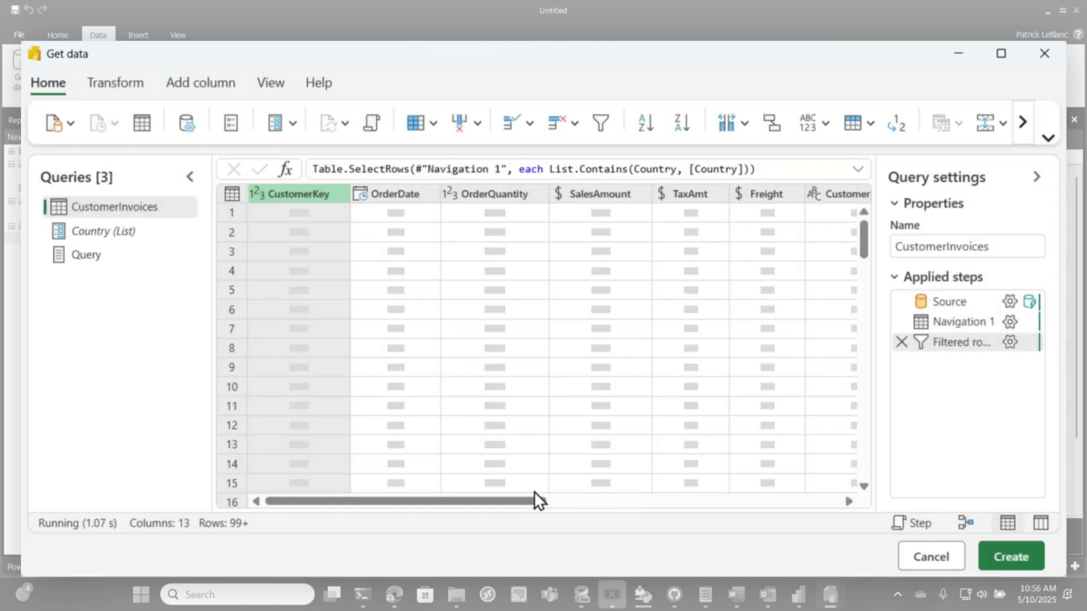
Step: Check which countries remain in the filtered CustomerInvoices Country column
drag(525, 501, 633, 501)
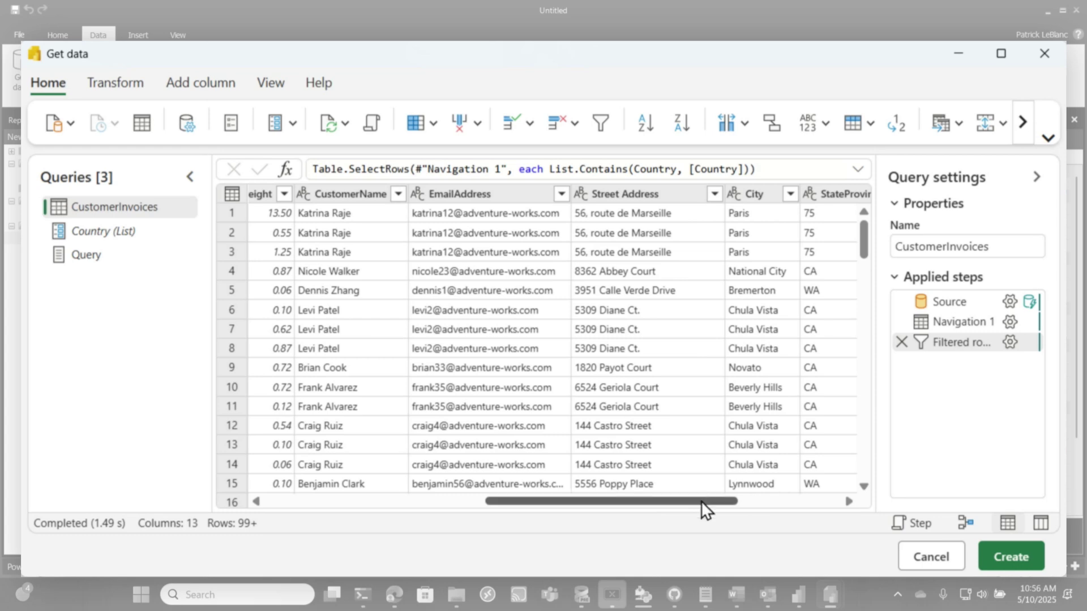
drag(705, 501, 866, 504)
click(847, 201)
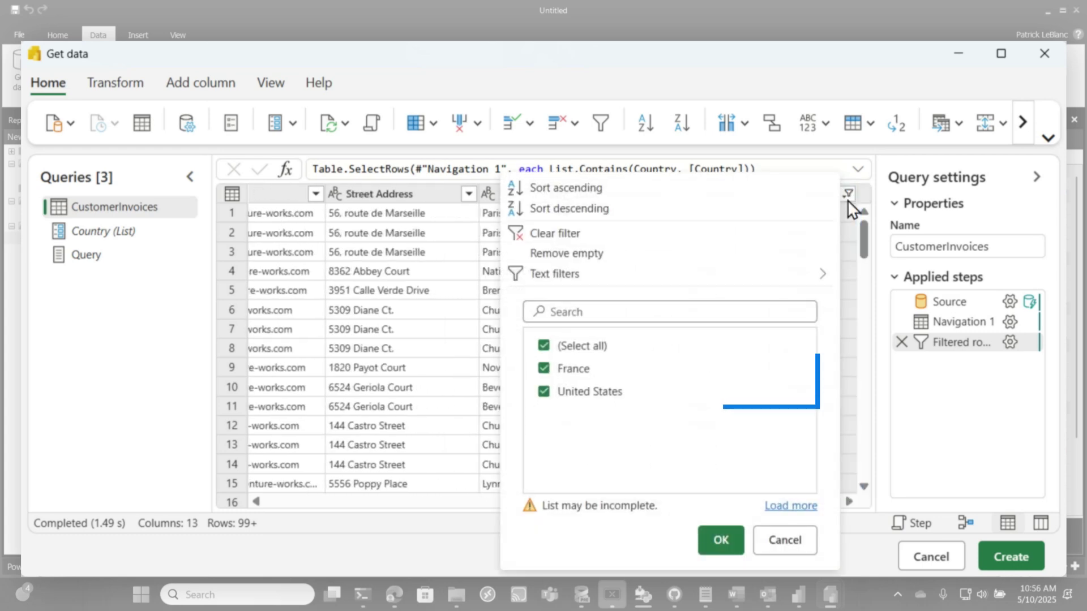
click(787, 541)
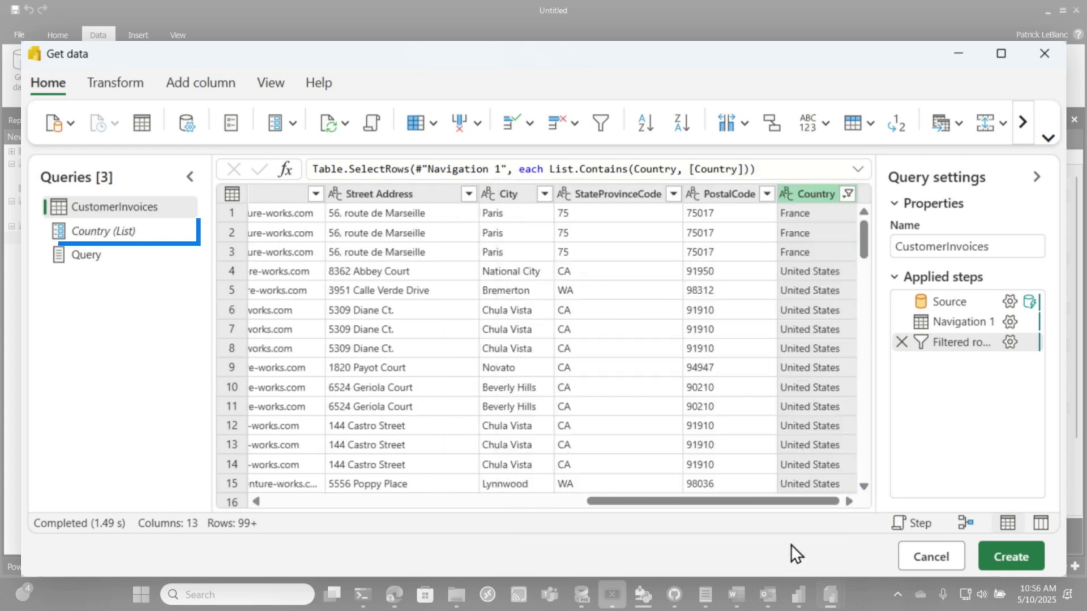
Step: Delete United States from the Country list, leaving only France rows
click(129, 239)
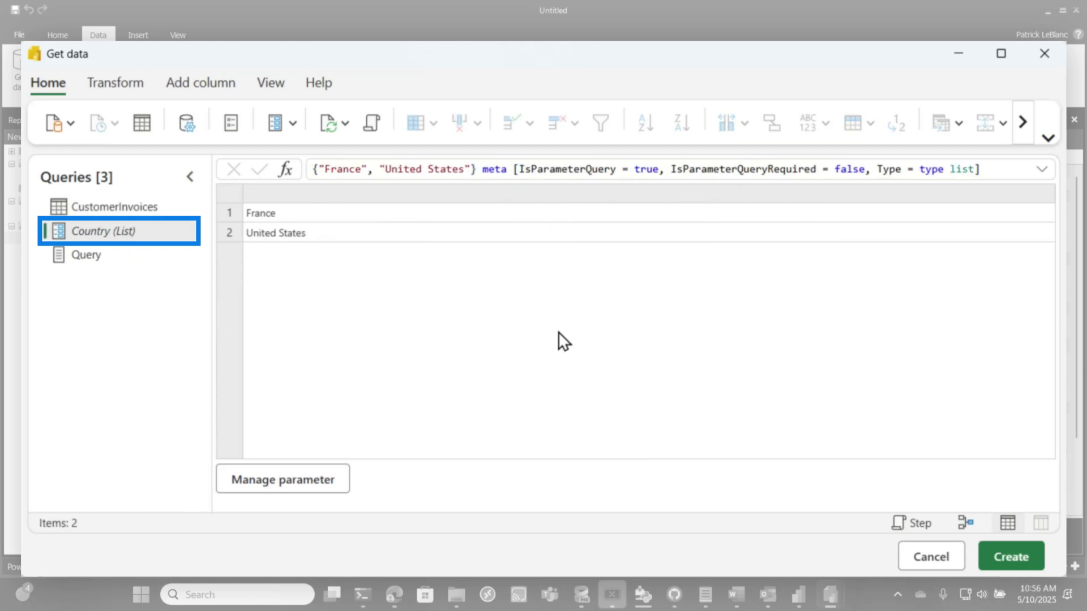
click(317, 237)
key(Delete)
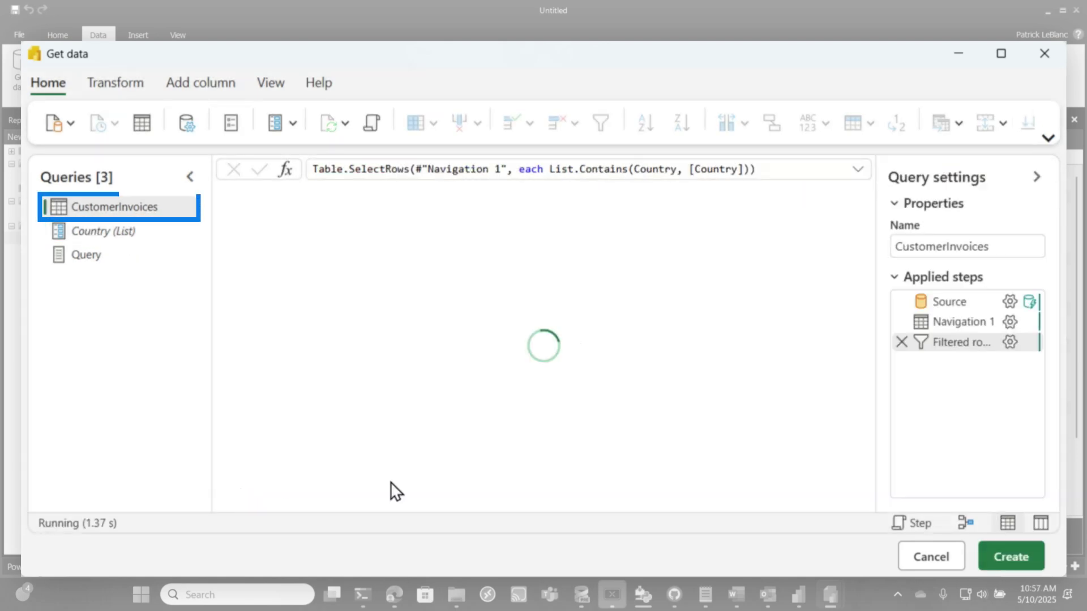
drag(396, 503, 857, 487)
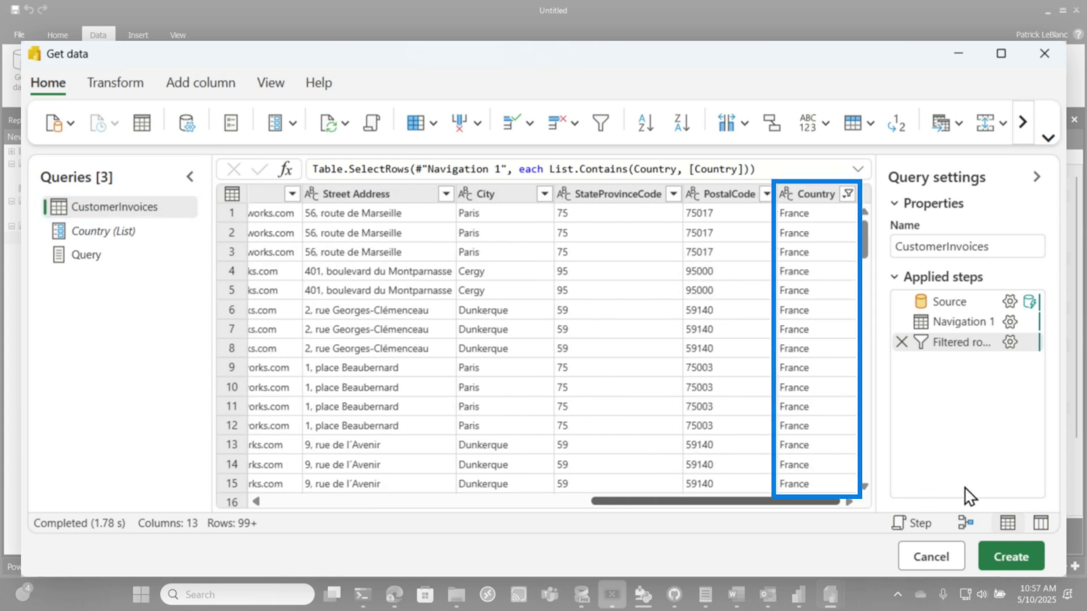
drag(689, 501, 364, 501)
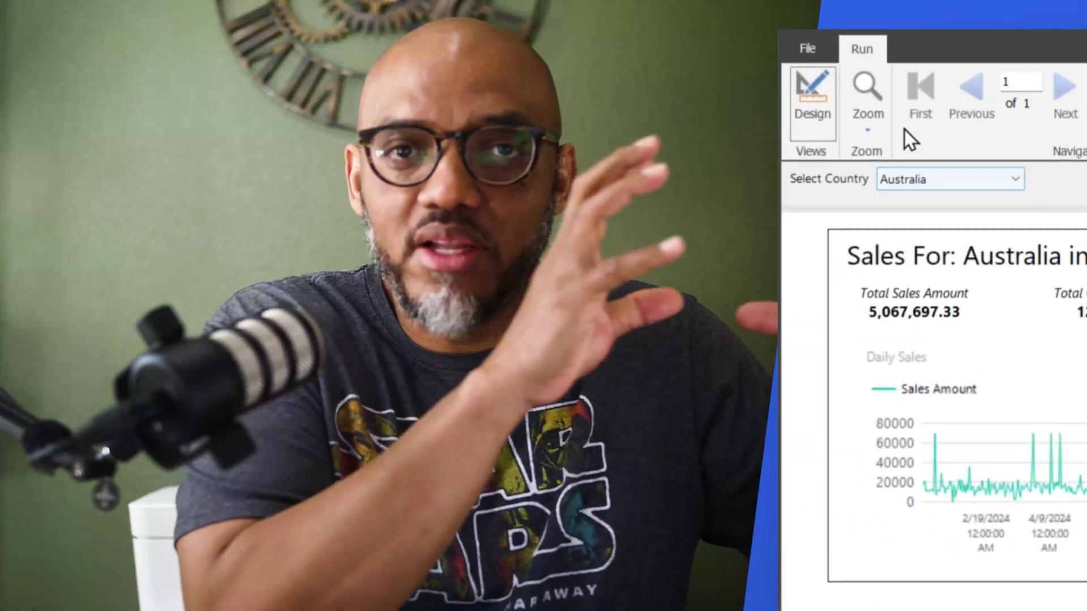
click(909, 181)
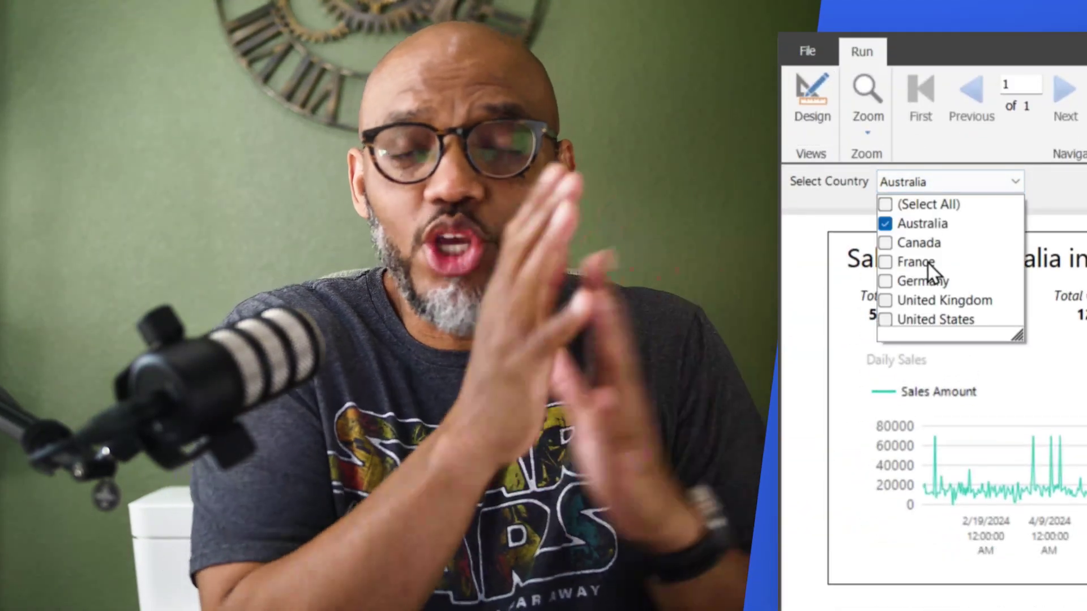
click(928, 262)
click(929, 281)
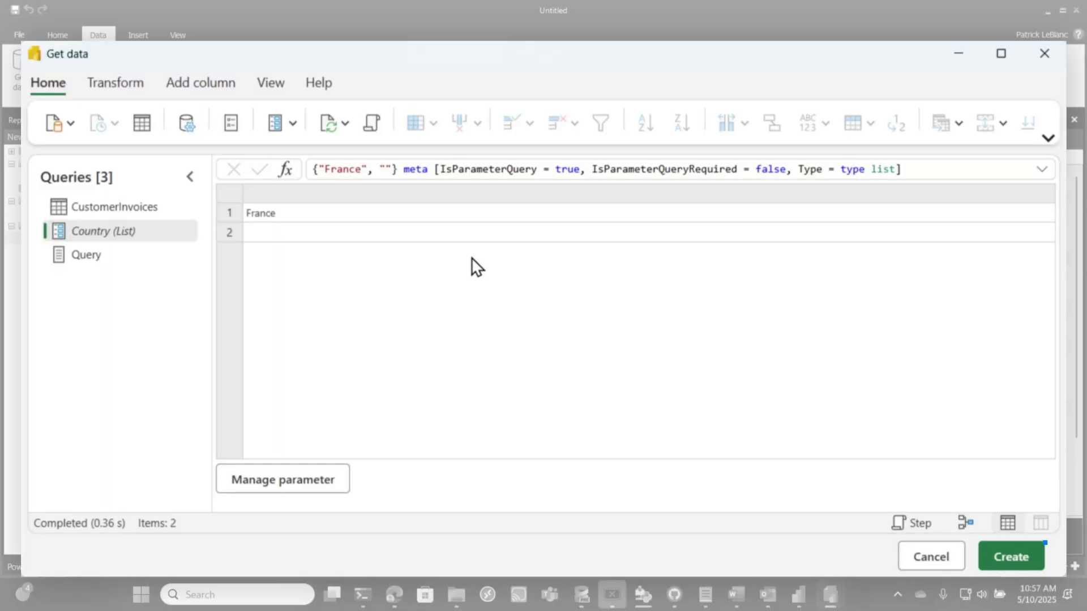
Step: Update the CustomerInvoices dataset with the query changes and open the Country parameter's properties
click(1026, 563)
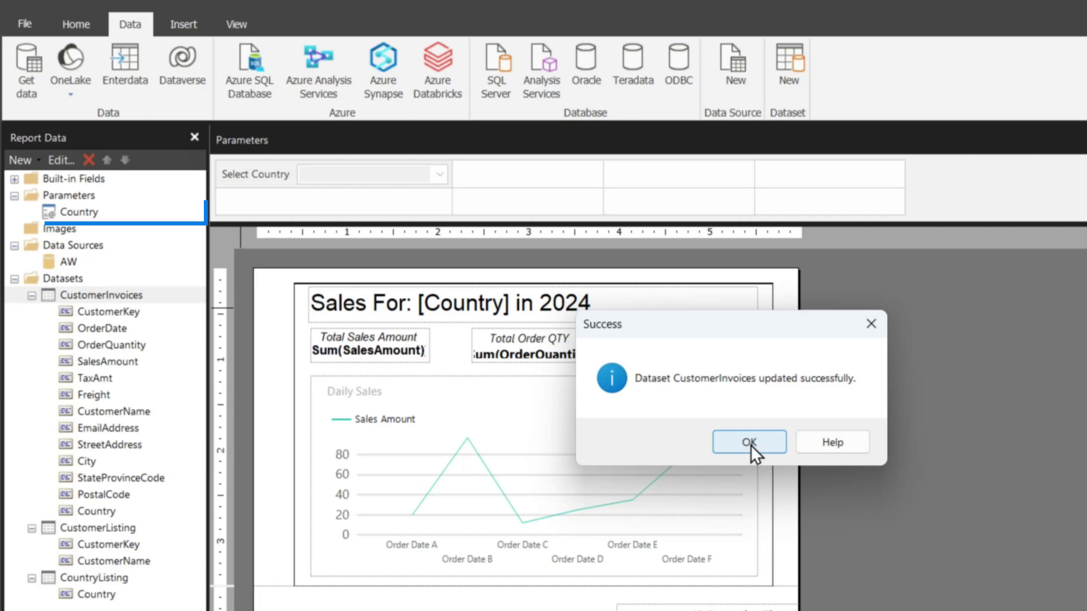
click(566, 350)
double_click(88, 231)
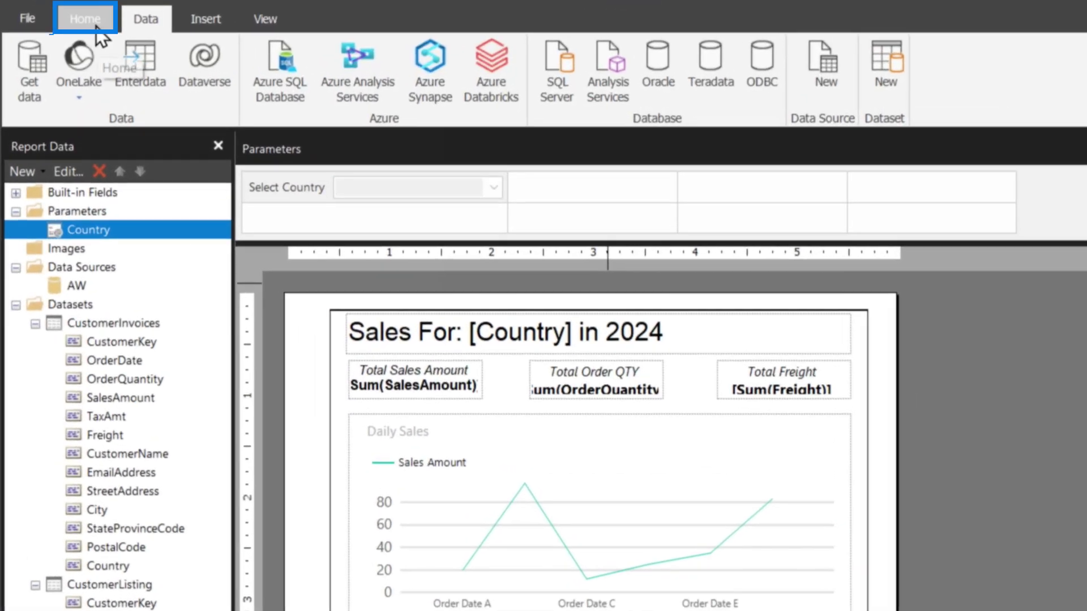
Step: Run the report with Australia selected as the country
click(60, 37)
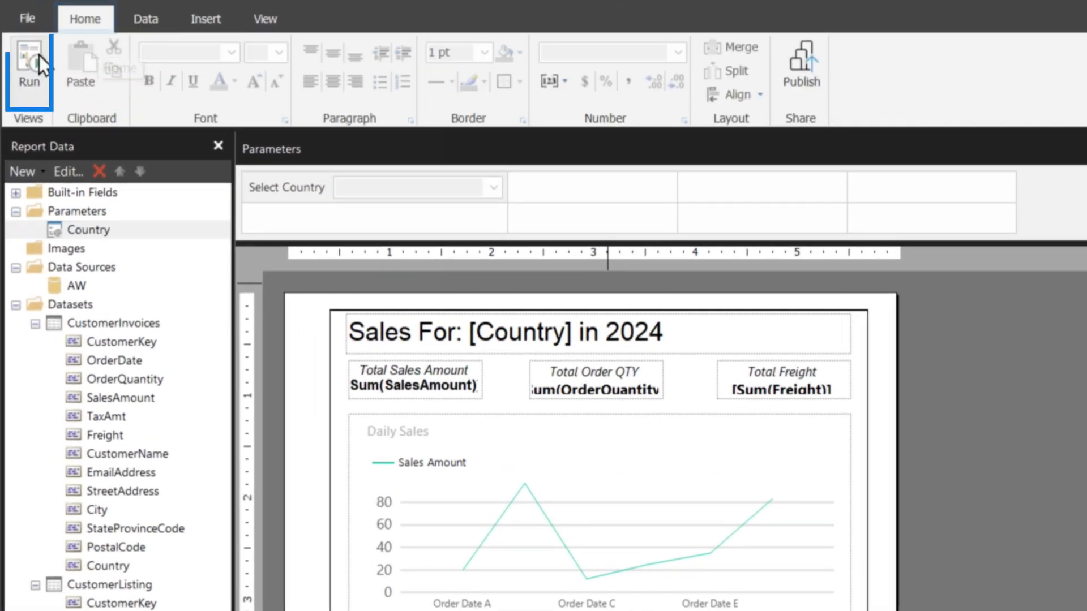
click(39, 55)
click(231, 146)
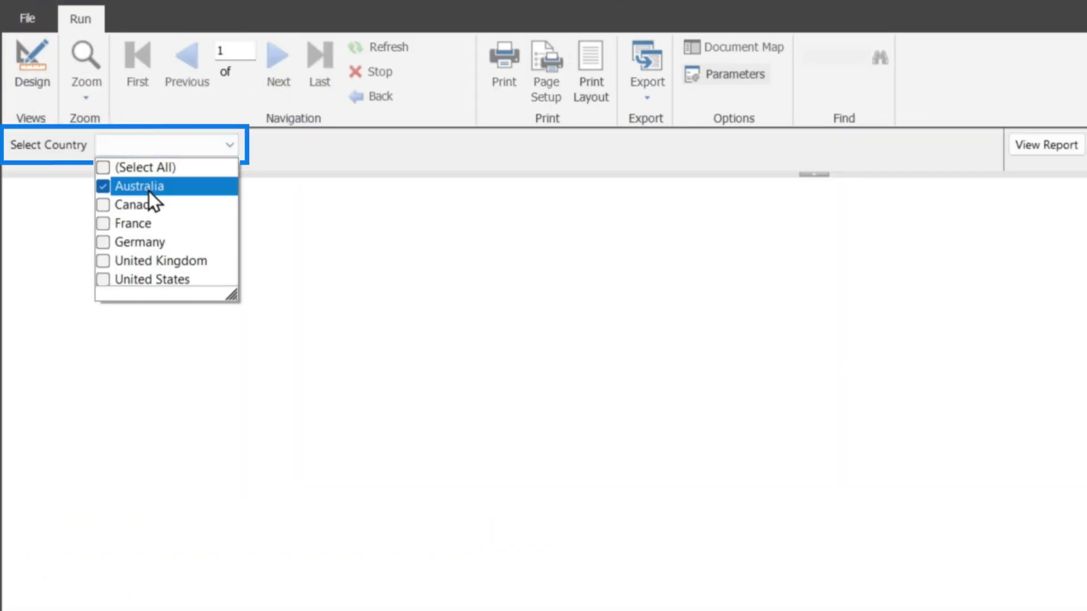
click(486, 242)
click(1023, 146)
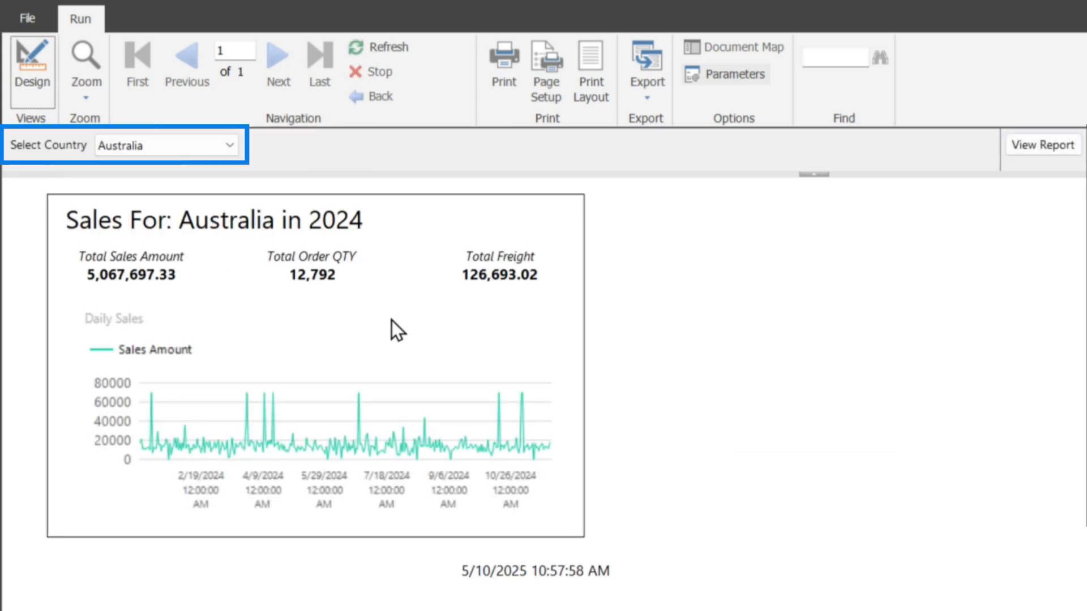
Step: Add France and Germany, rerun, and page through the three country pages
click(127, 144)
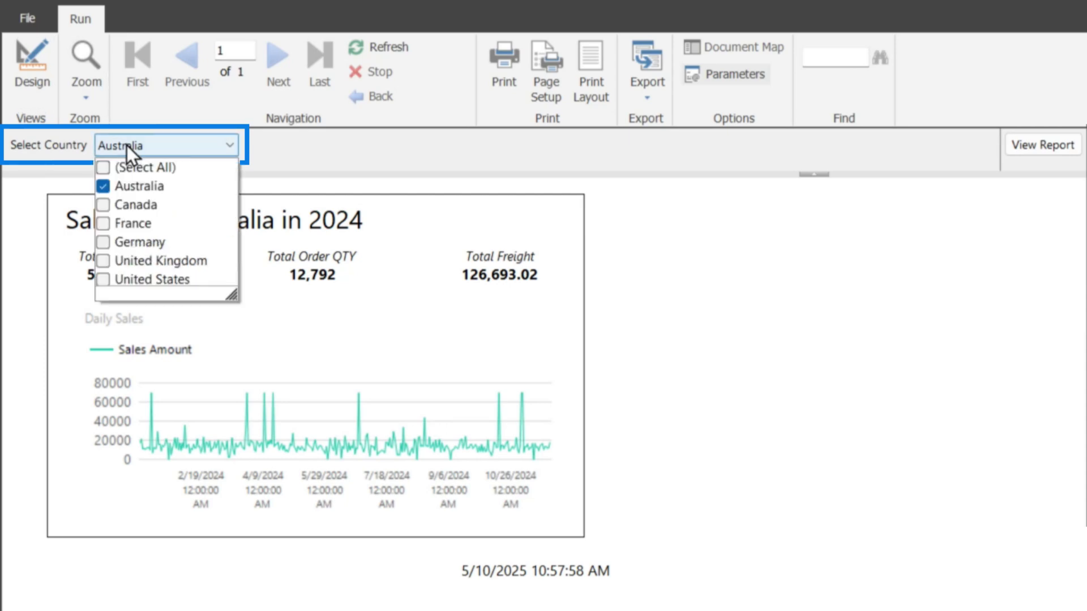
click(145, 223)
click(169, 241)
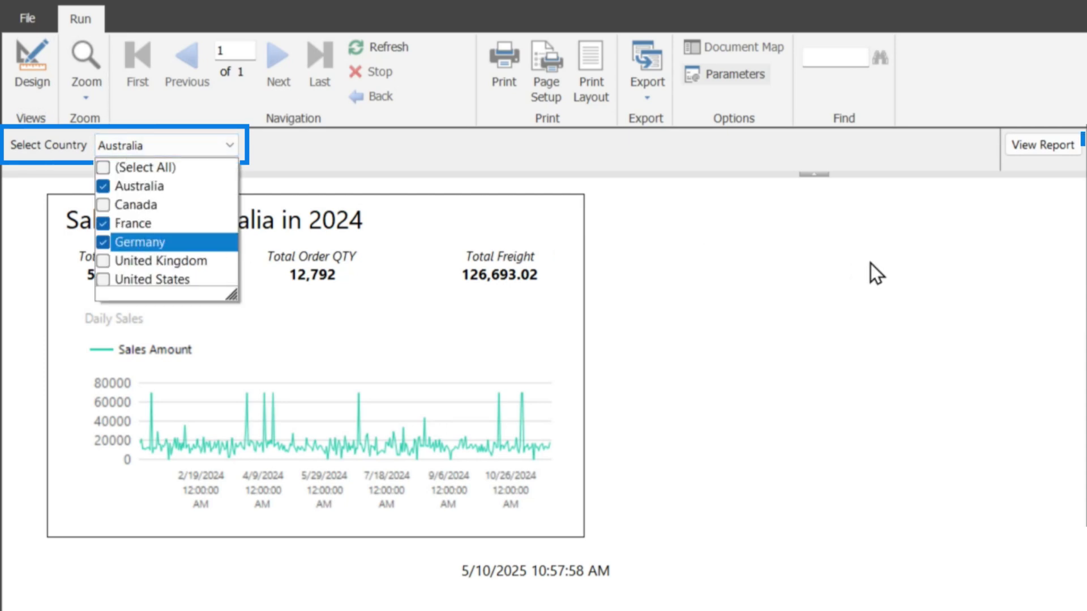
click(1018, 145)
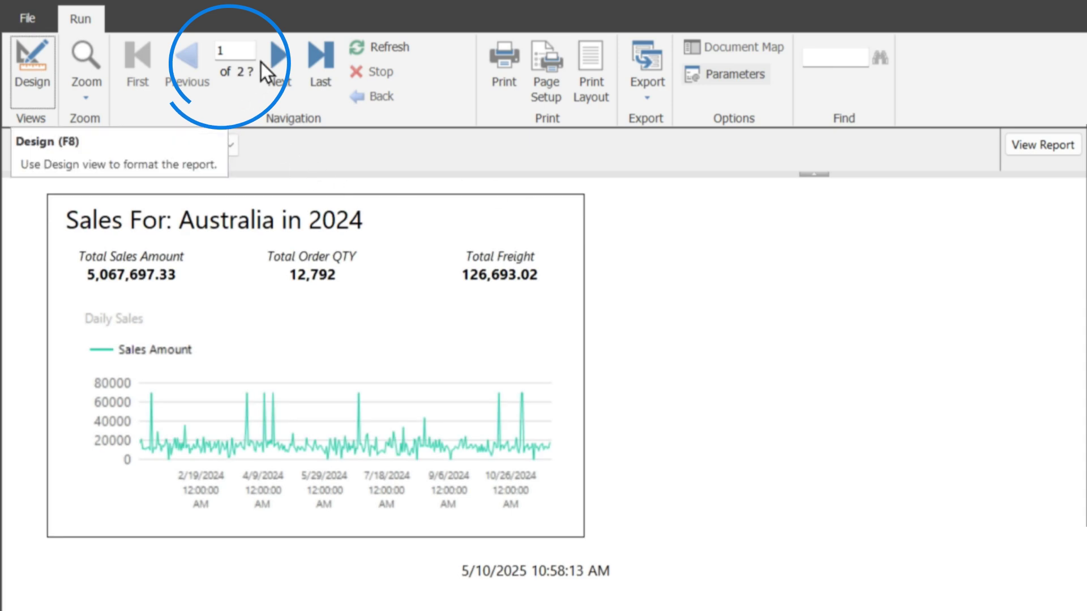
click(267, 62)
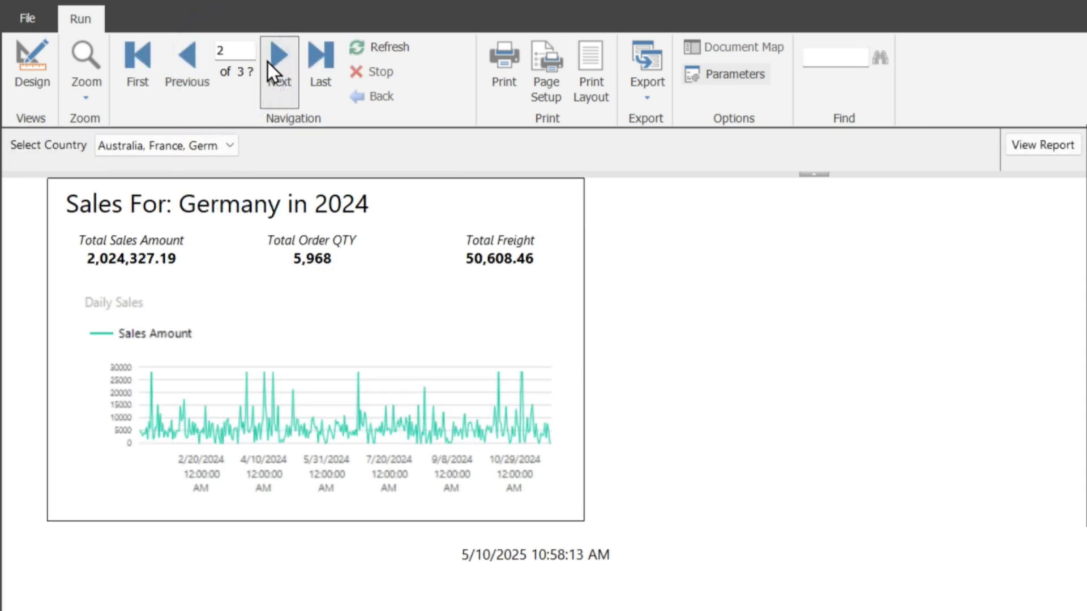
click(267, 63)
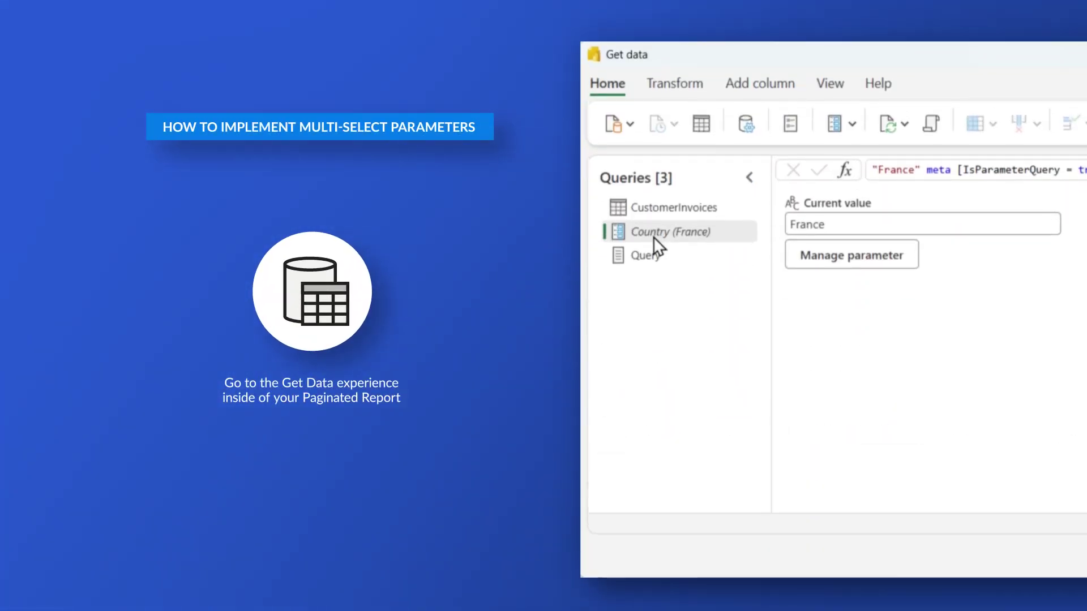
double_click(654, 406)
click(825, 257)
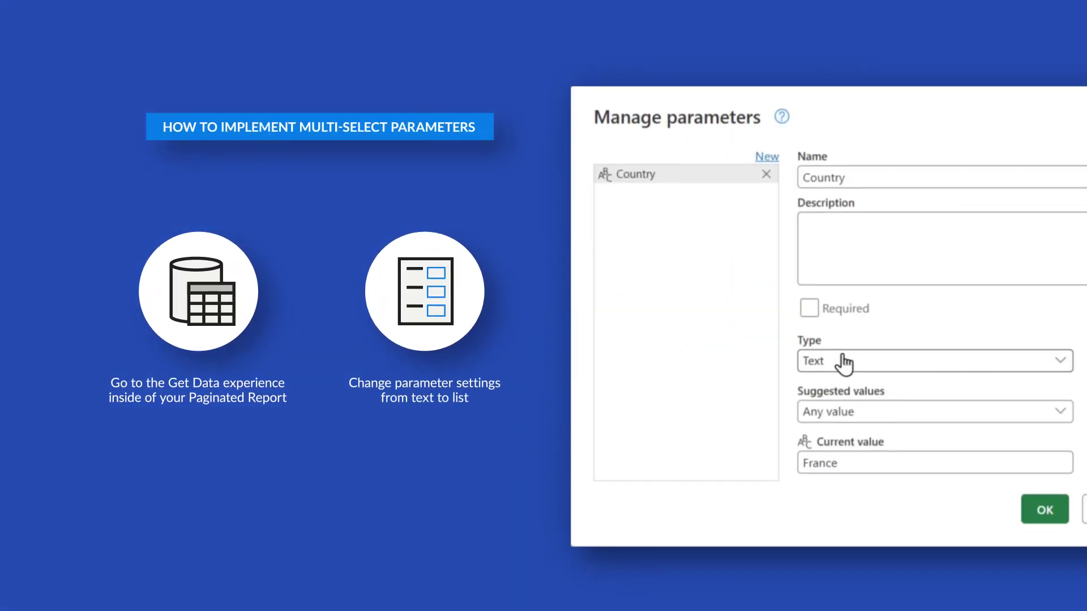
click(844, 366)
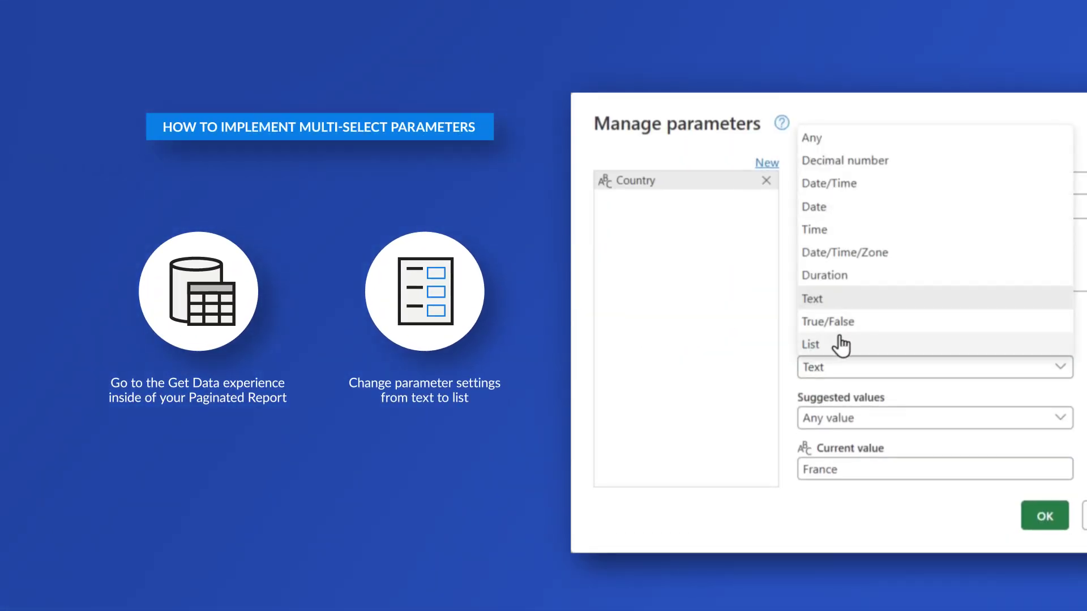
click(840, 345)
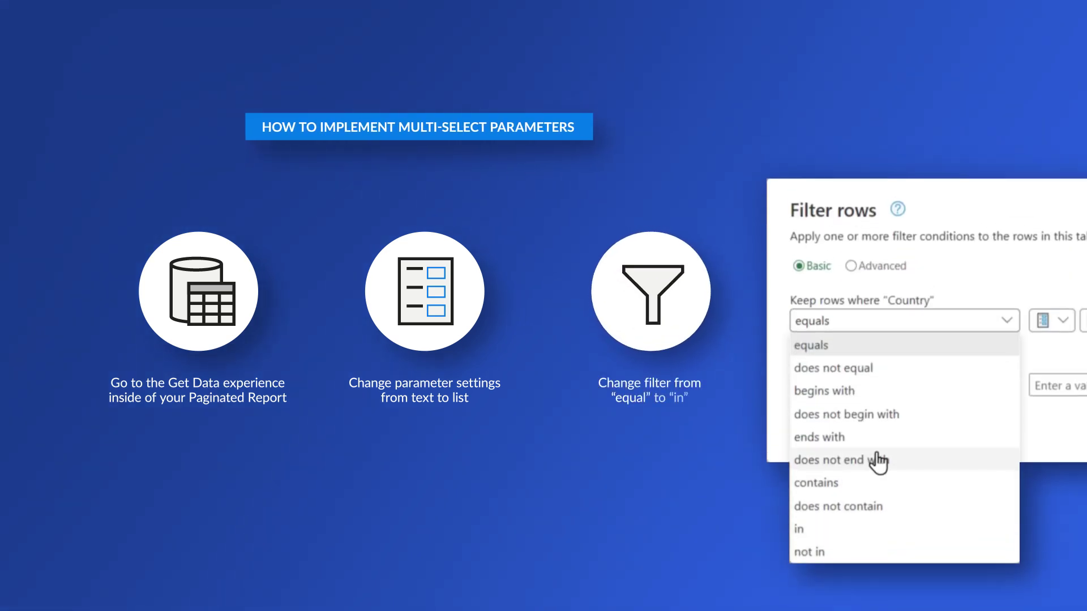